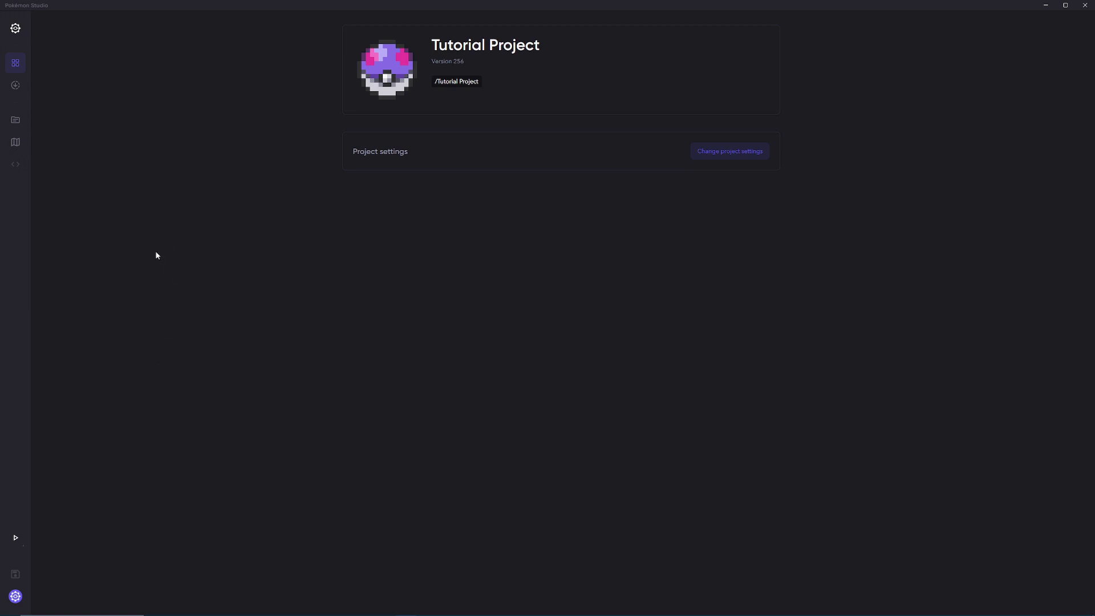
Check the Pokémon SDK update status, and open the National Pokédex in the project database.
left_click(15, 89)
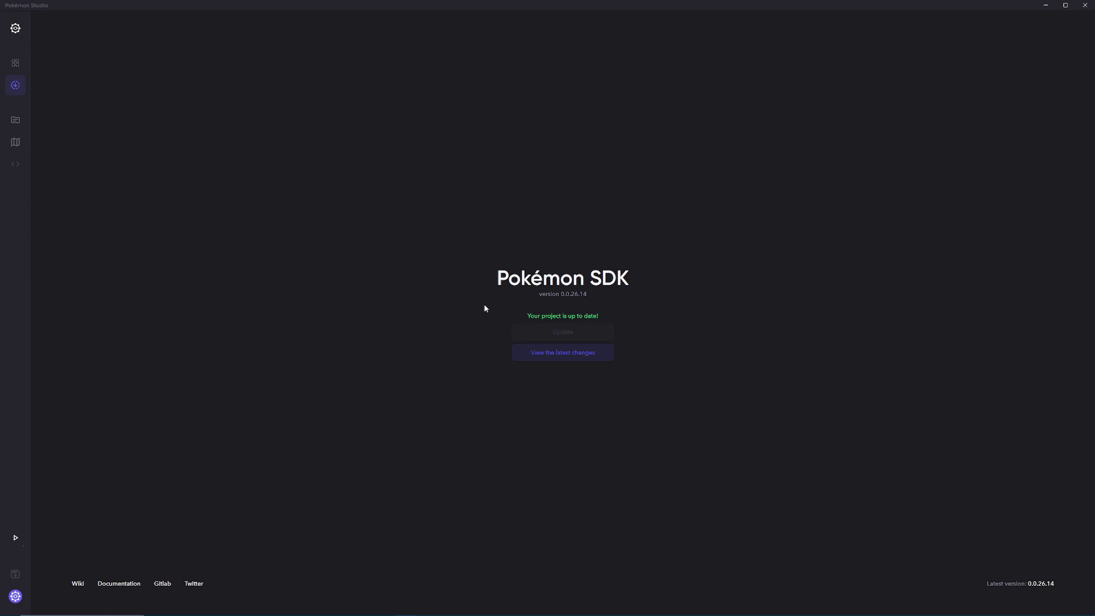
left_click(16, 122)
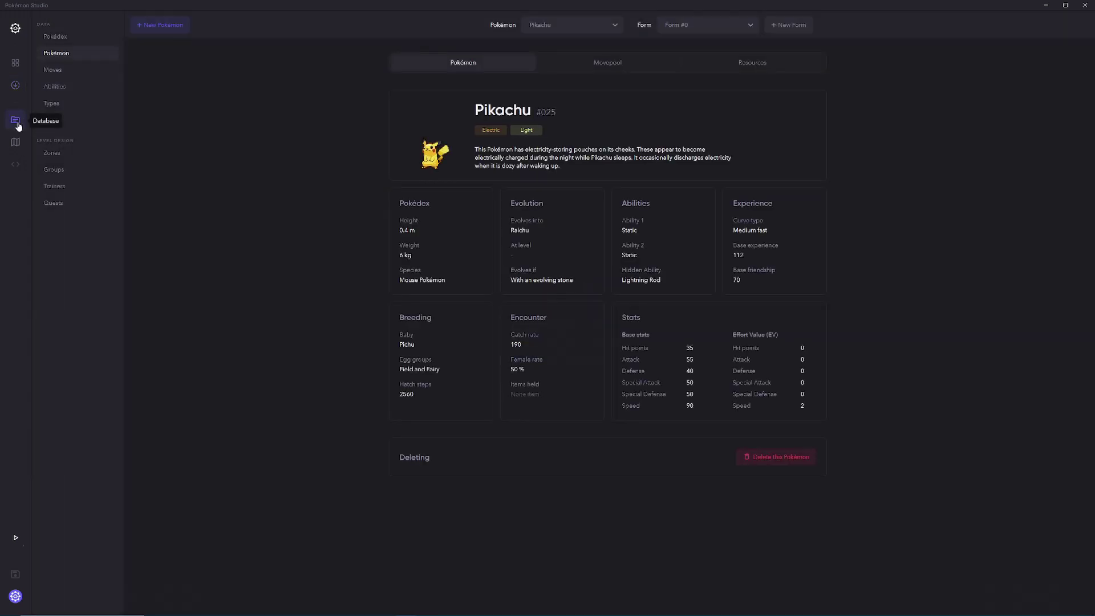
left_click(61, 37)
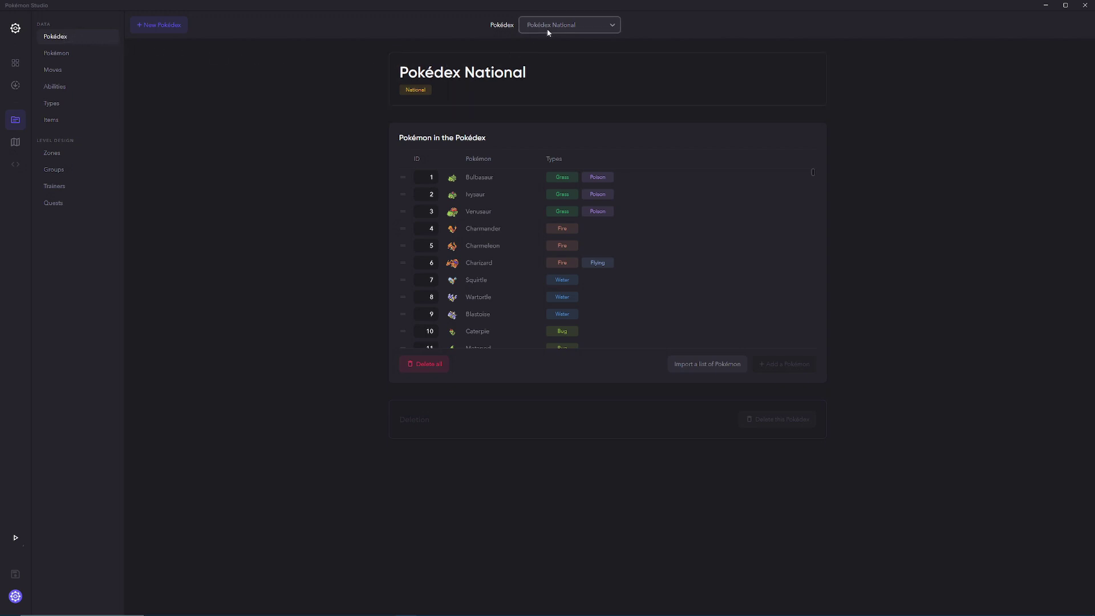
left_click(598, 30)
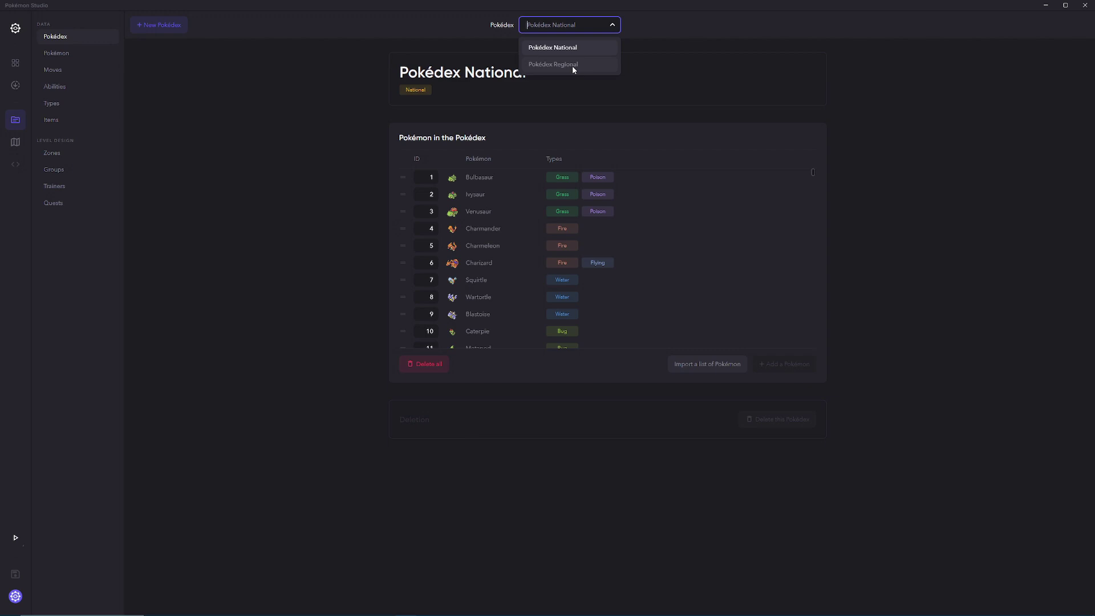
left_click(310, 82)
Examine the National Pokédex's name, first number and name translation.
left_click(608, 80)
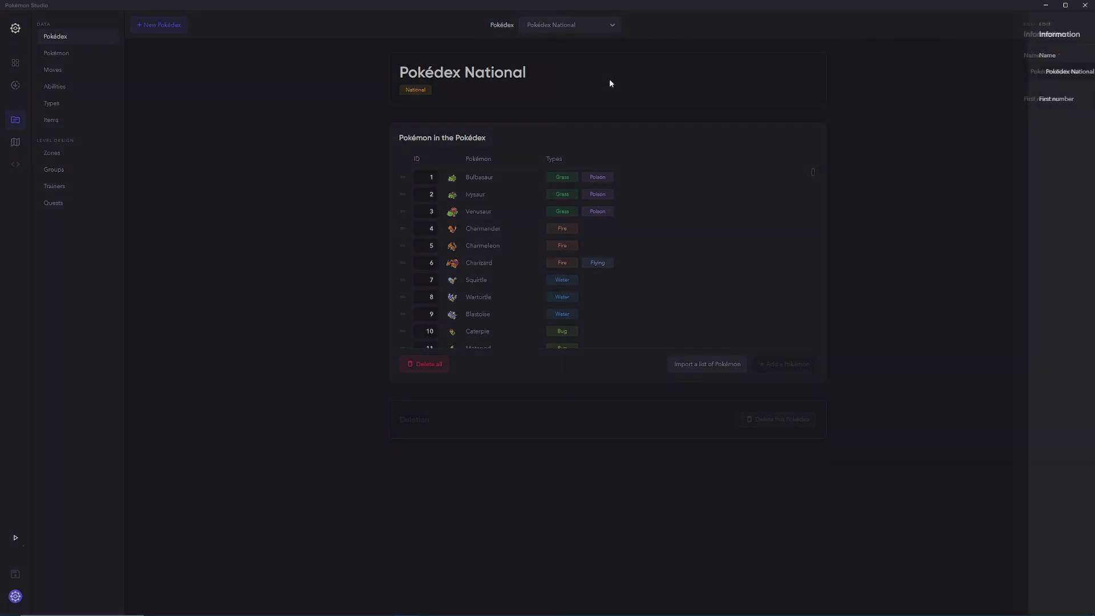
left_click_drag(1069, 72, 980, 70)
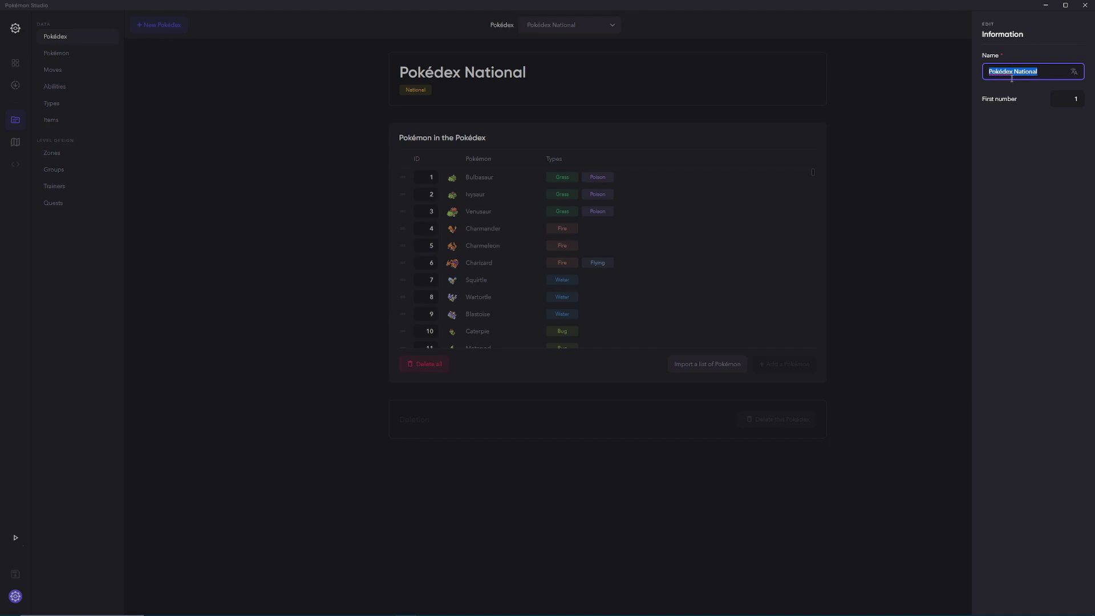
left_click(1074, 72)
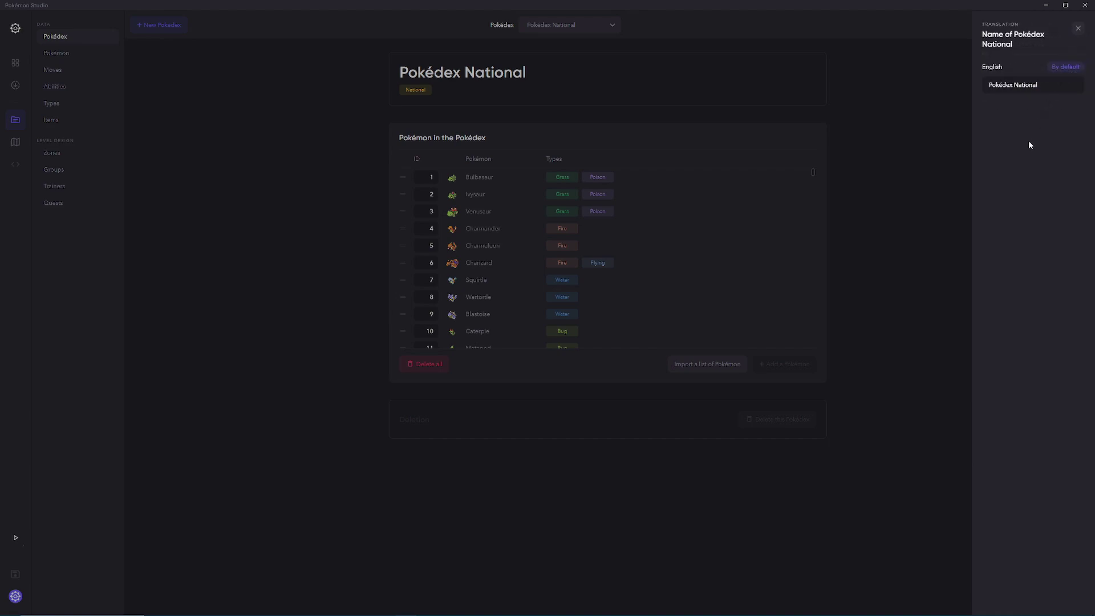
left_click(1077, 29)
left_click(834, 194)
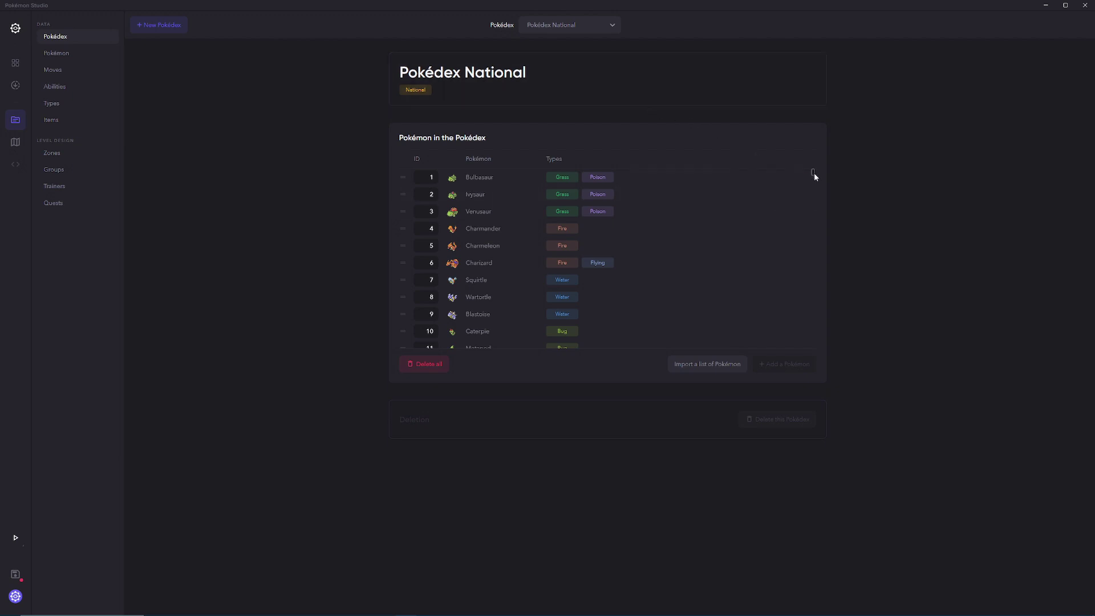
Compare the Pokémon lists of the National and Regional Pokédexes down to their last entries.
left_click_drag(813, 174, 798, 357)
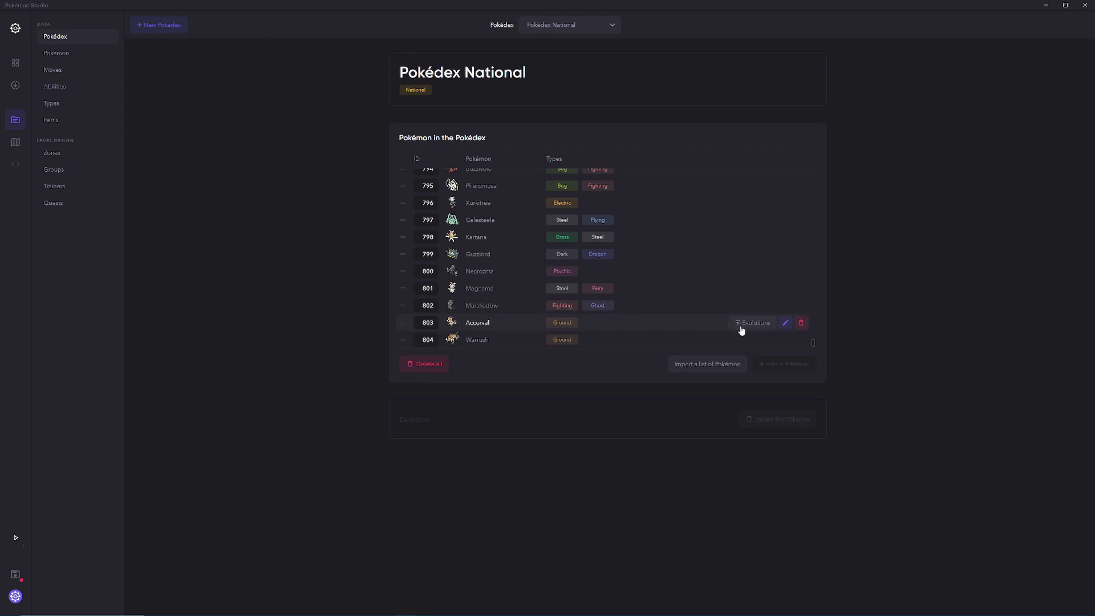
left_click(550, 26)
left_click(556, 65)
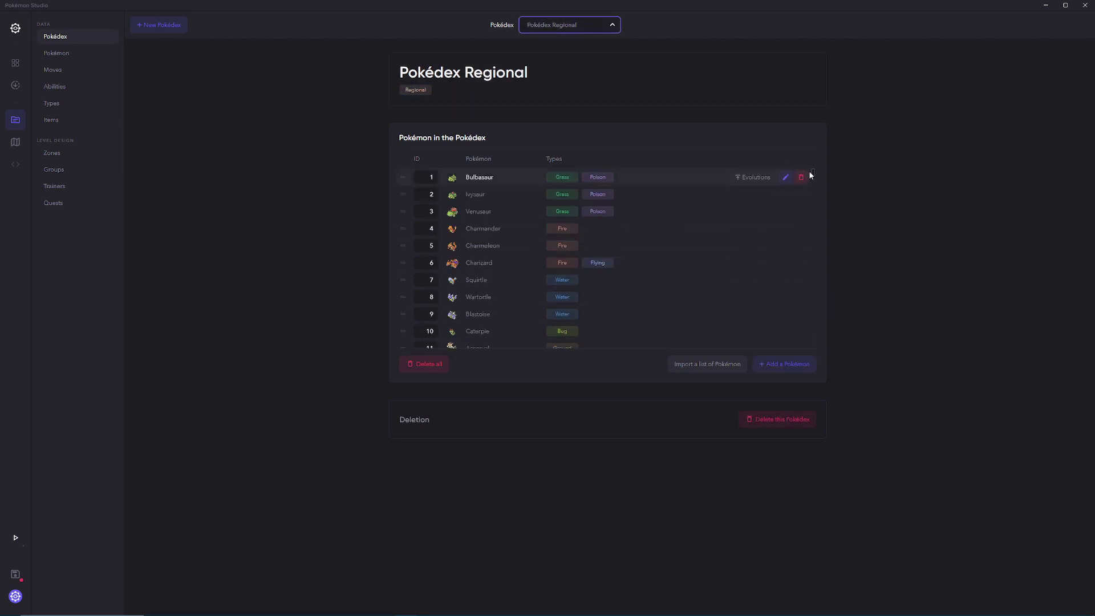
scroll(811, 205, "down", 3)
left_click_drag(813, 224, 813, 354)
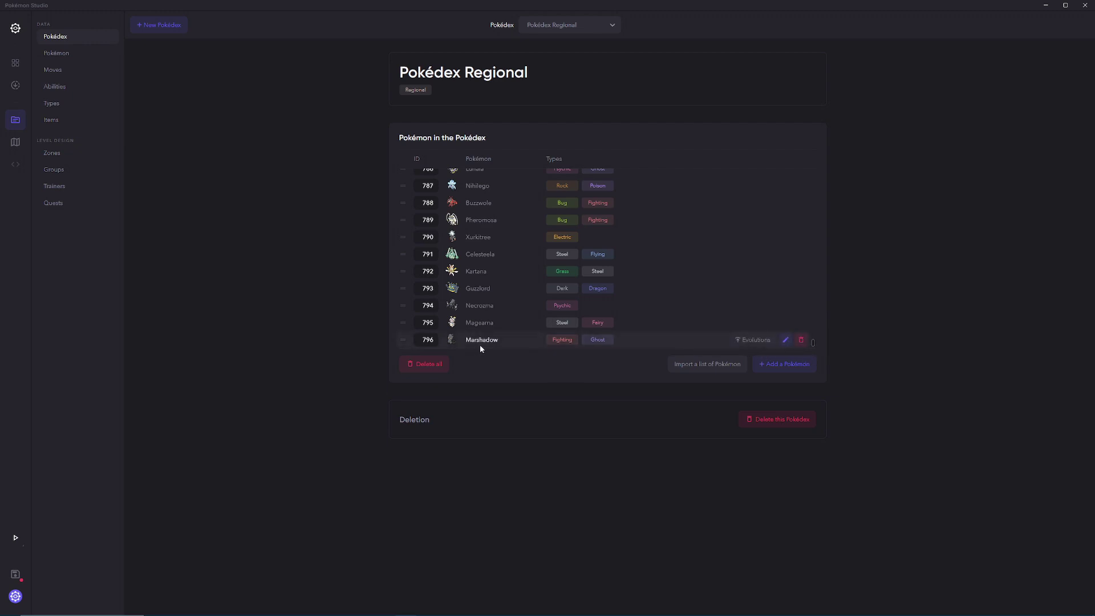
left_click(560, 29)
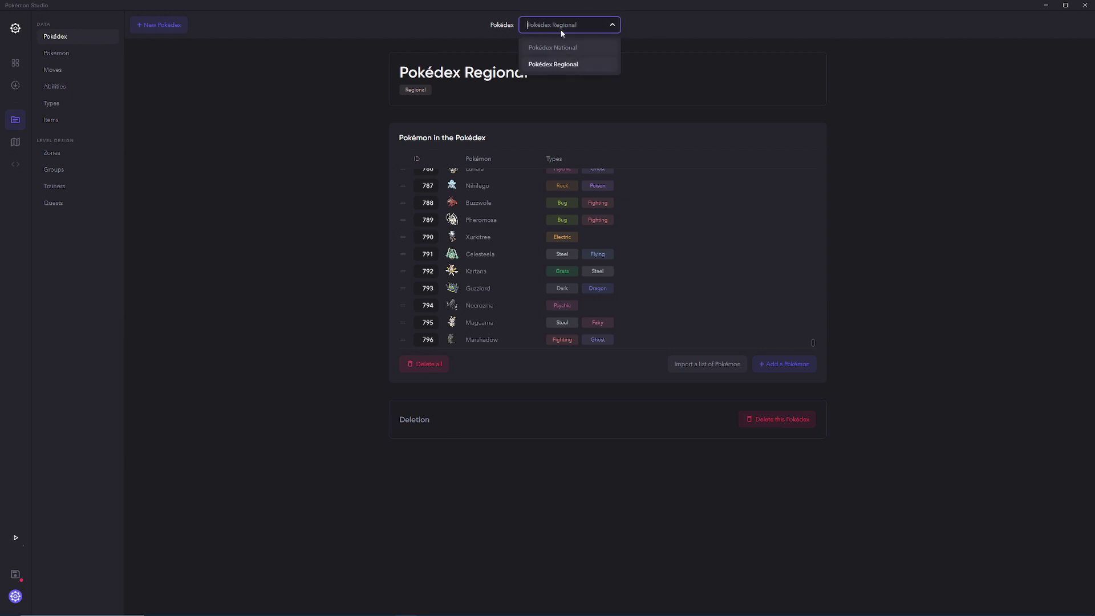
left_click(564, 45)
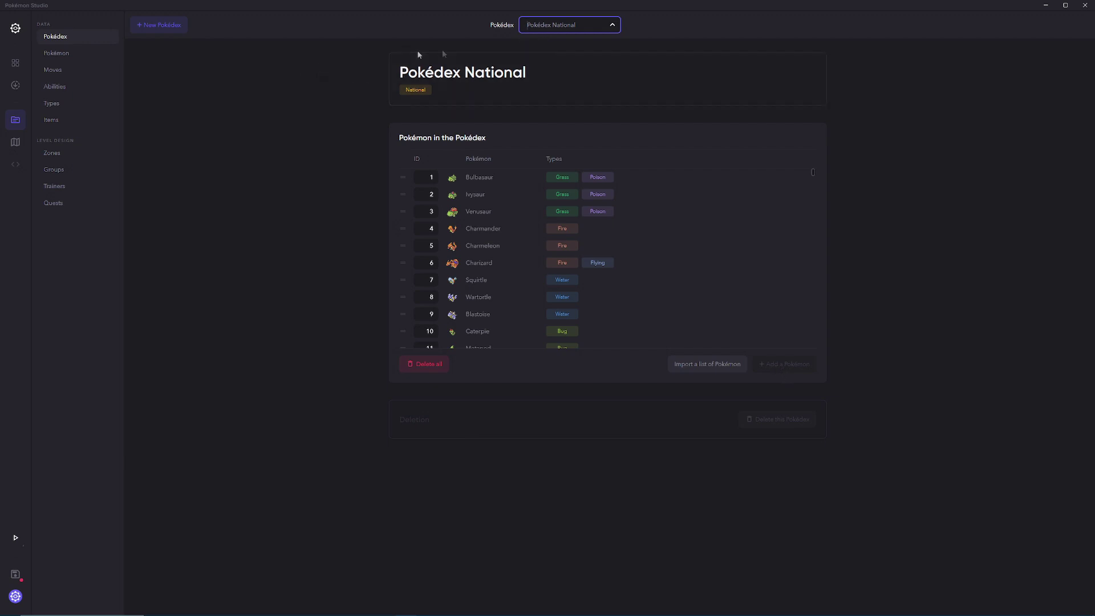
left_click(544, 27)
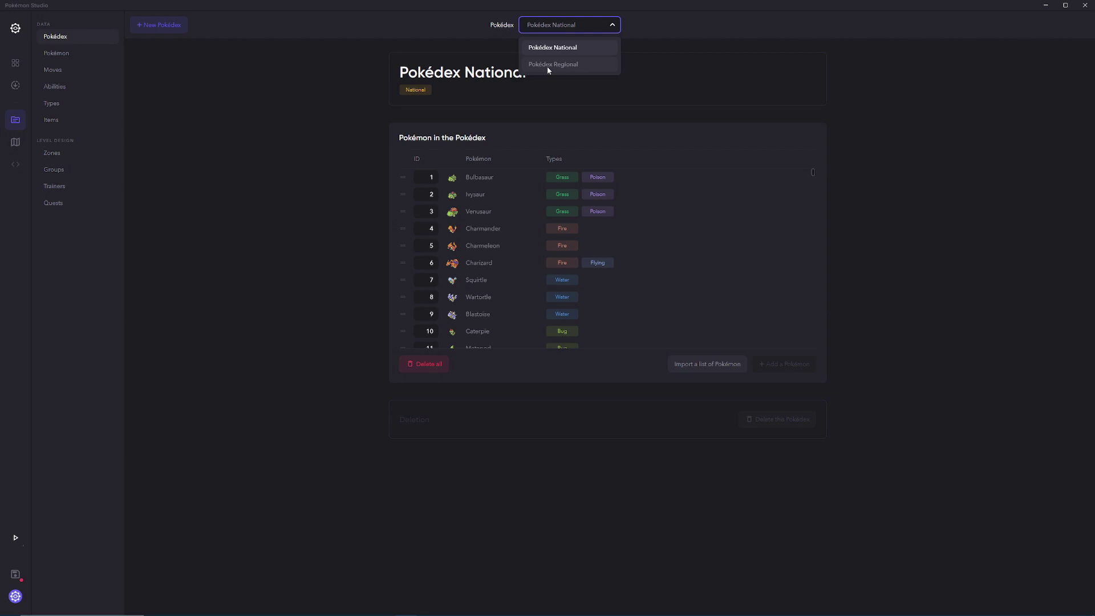
left_click(275, 96)
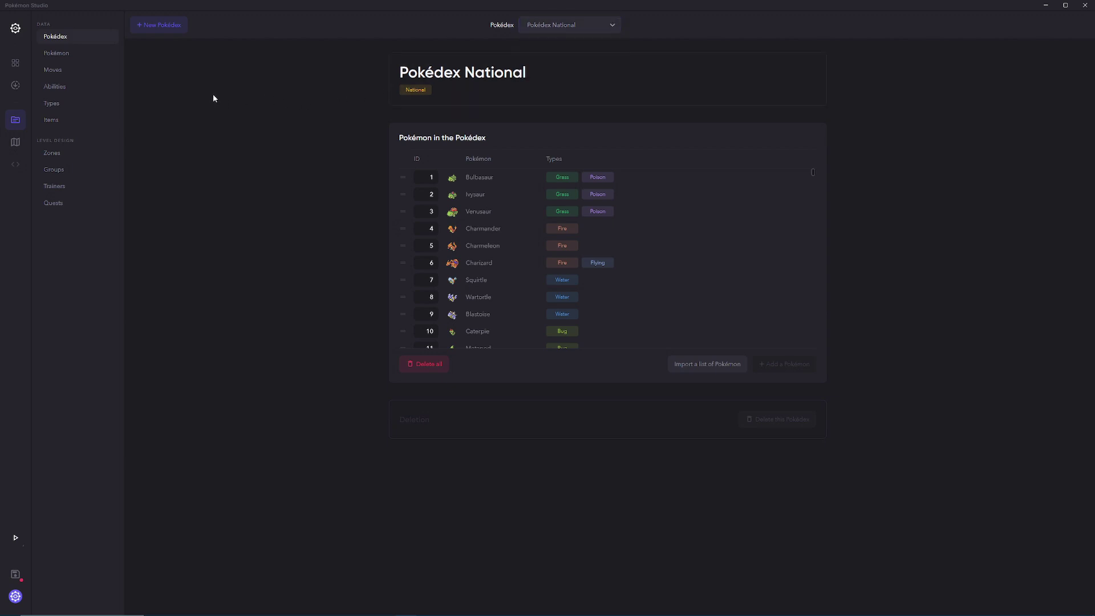
left_click(540, 25)
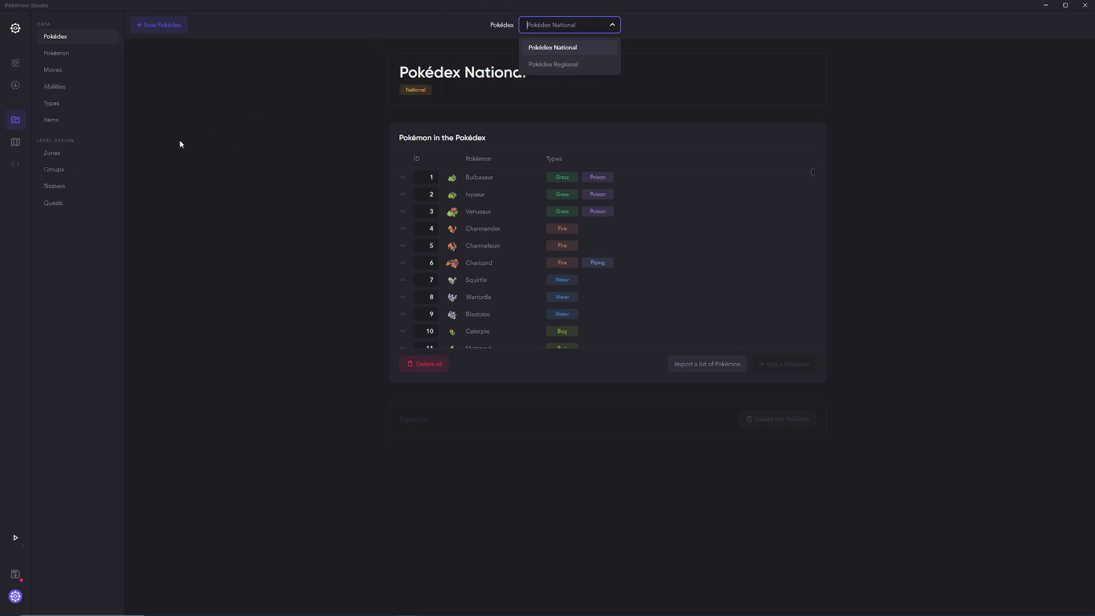
Create a Pokédex named Kanto with first number 1, identifier kanto and no imported Pokémon list.
left_click(158, 27)
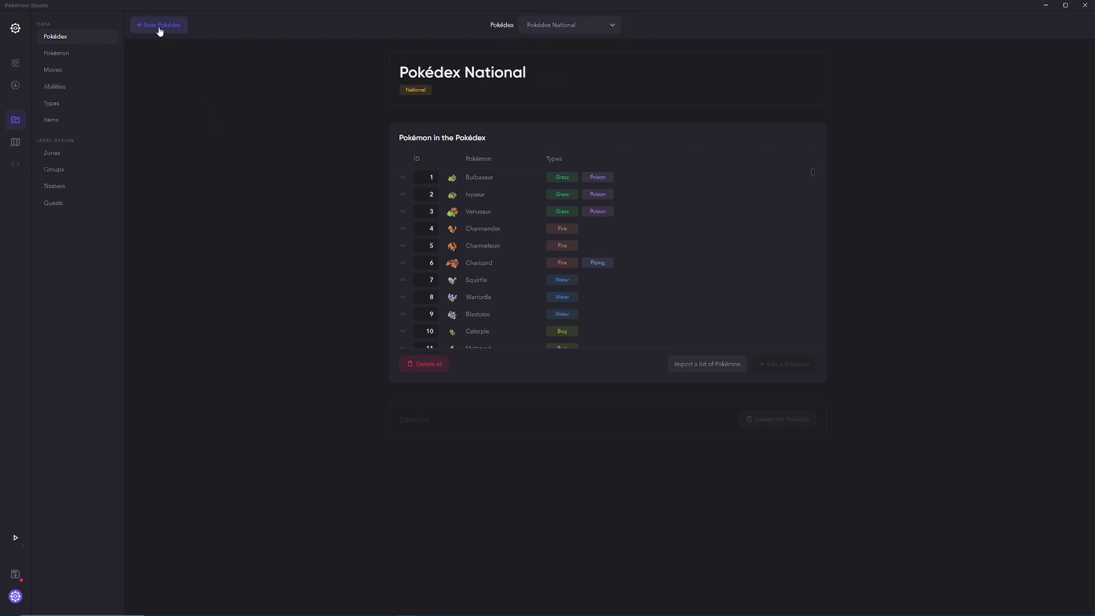
left_click(160, 29)
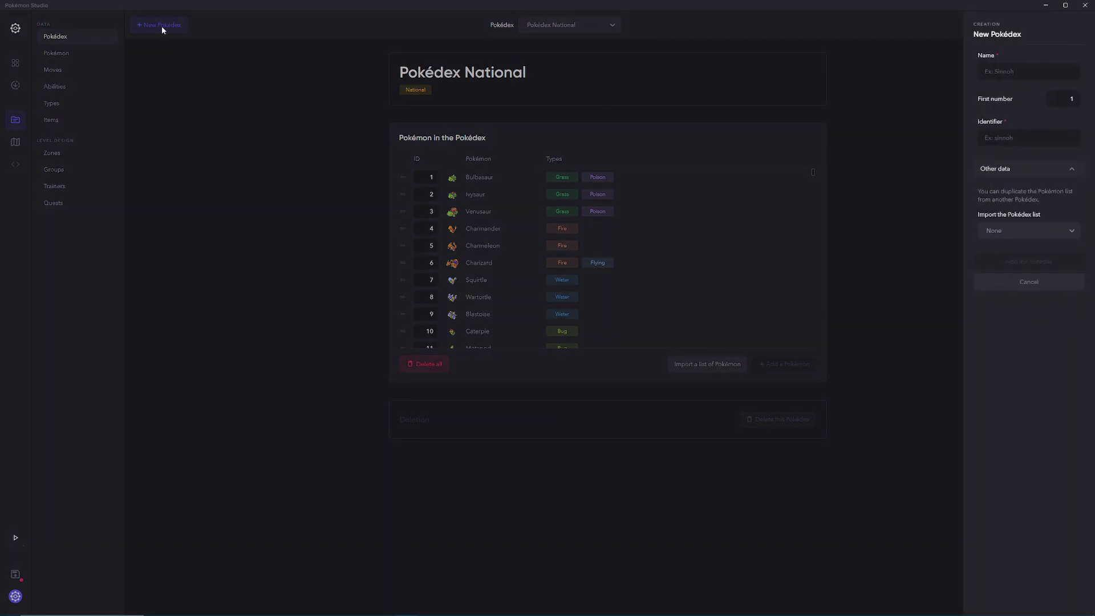
left_click(1010, 70)
type("Kanto")
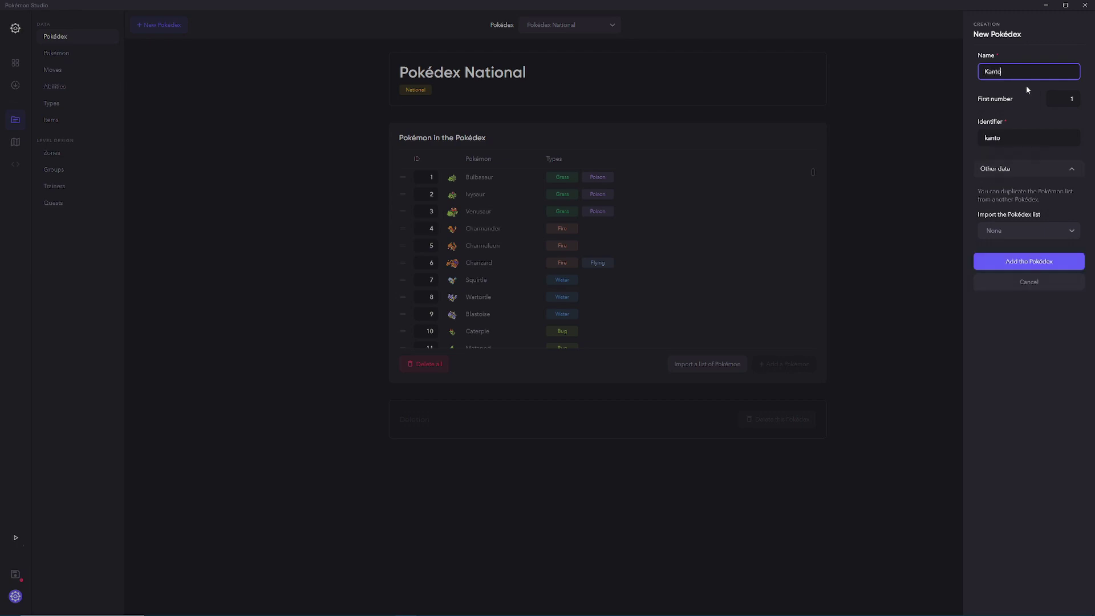
left_click(1063, 100)
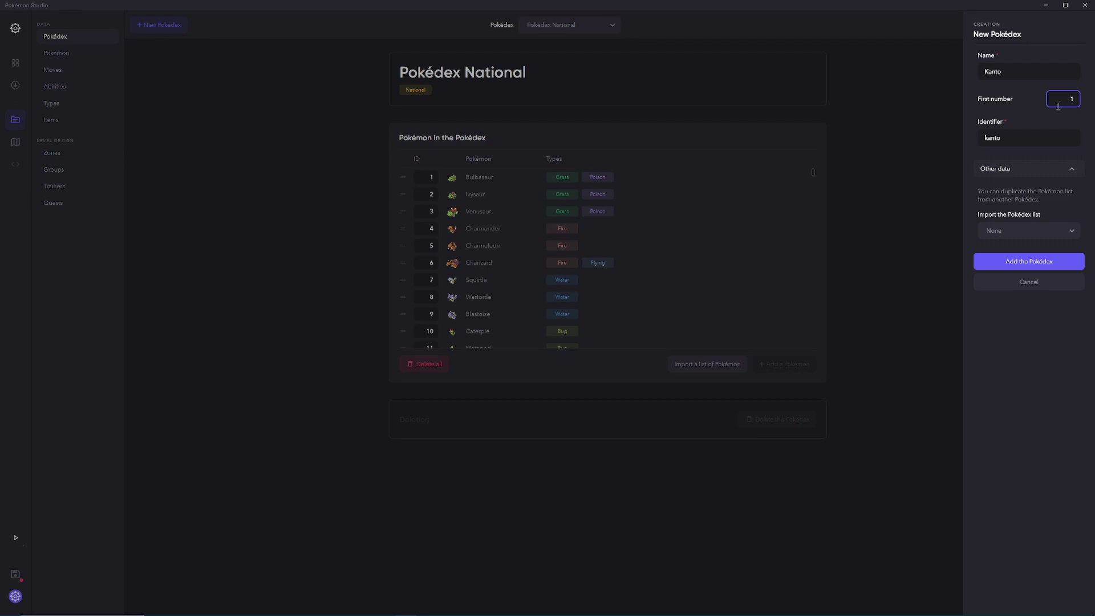
left_click(1014, 139)
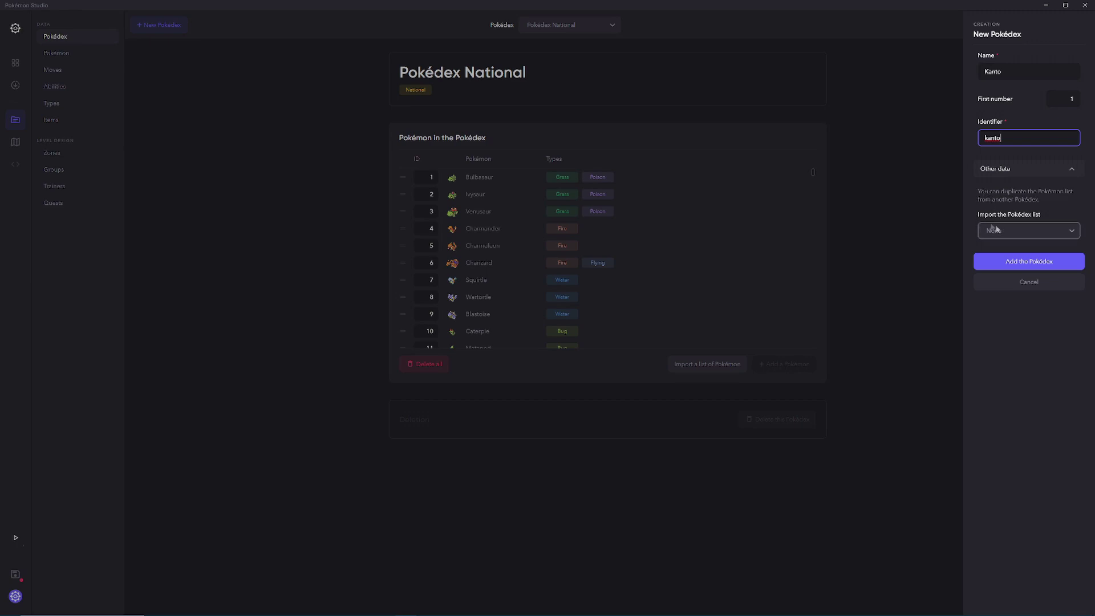
left_click(1025, 234)
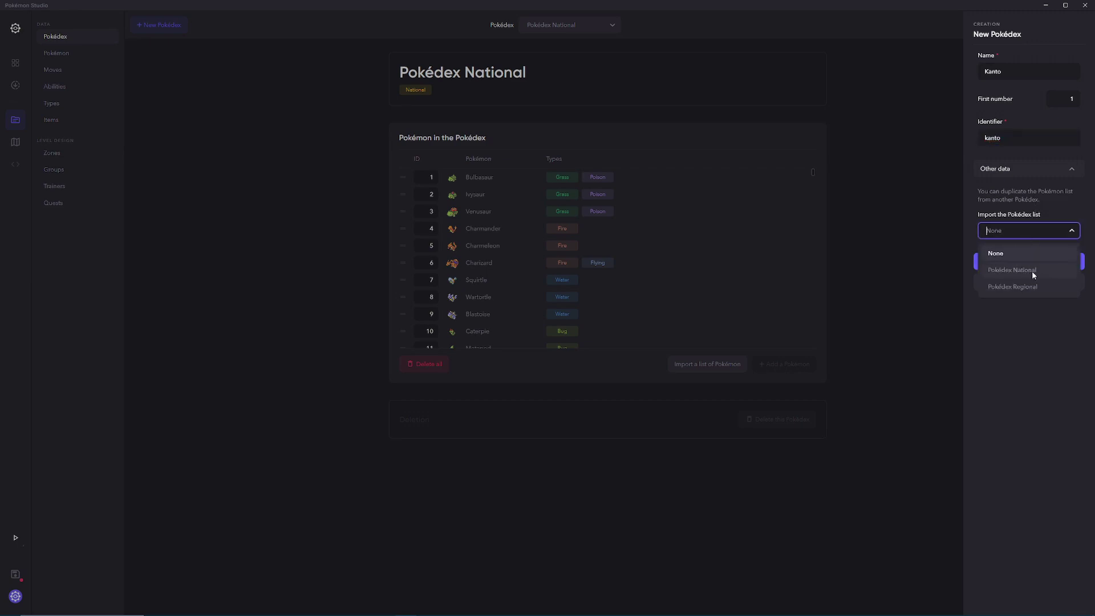
left_click(1018, 201)
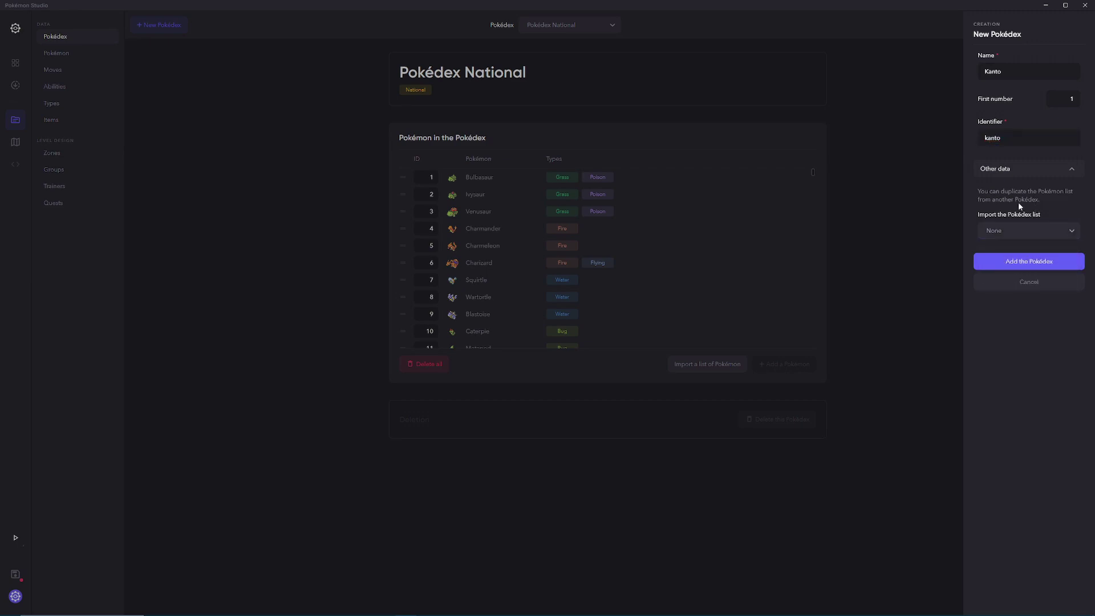
left_click(1011, 263)
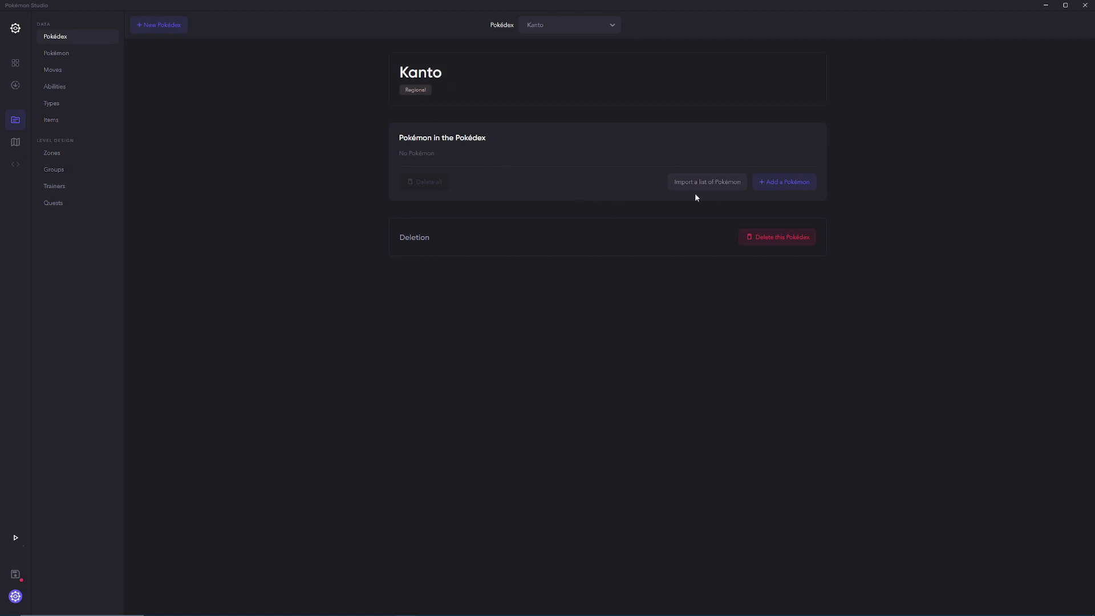
Add Bulbasaur together with its evolutions to the Kanto Pokédex.
left_click(782, 187)
left_click(1007, 71)
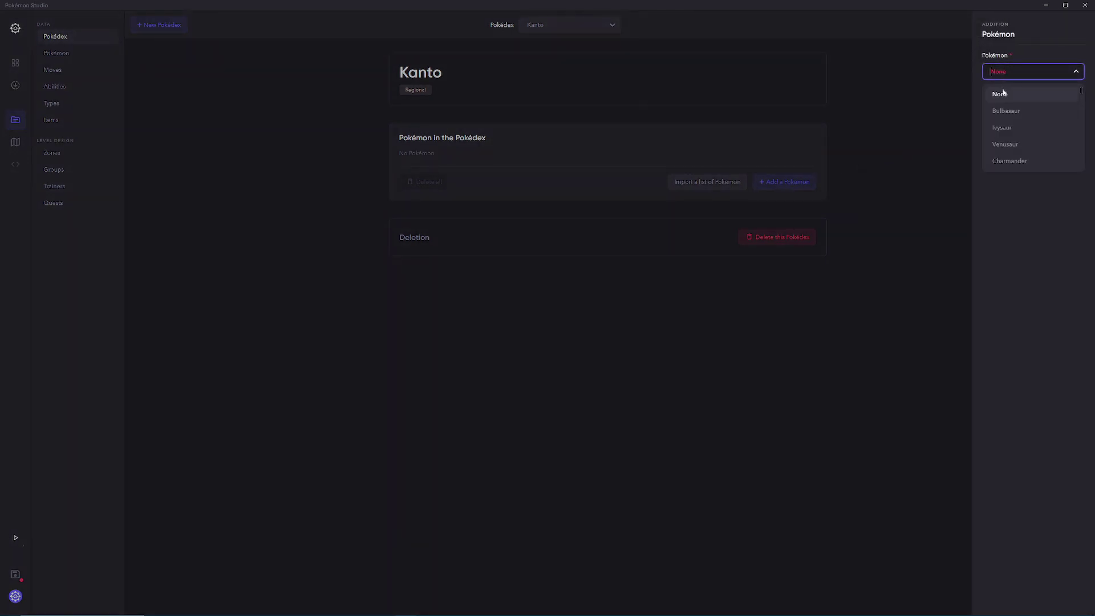
left_click(1005, 111)
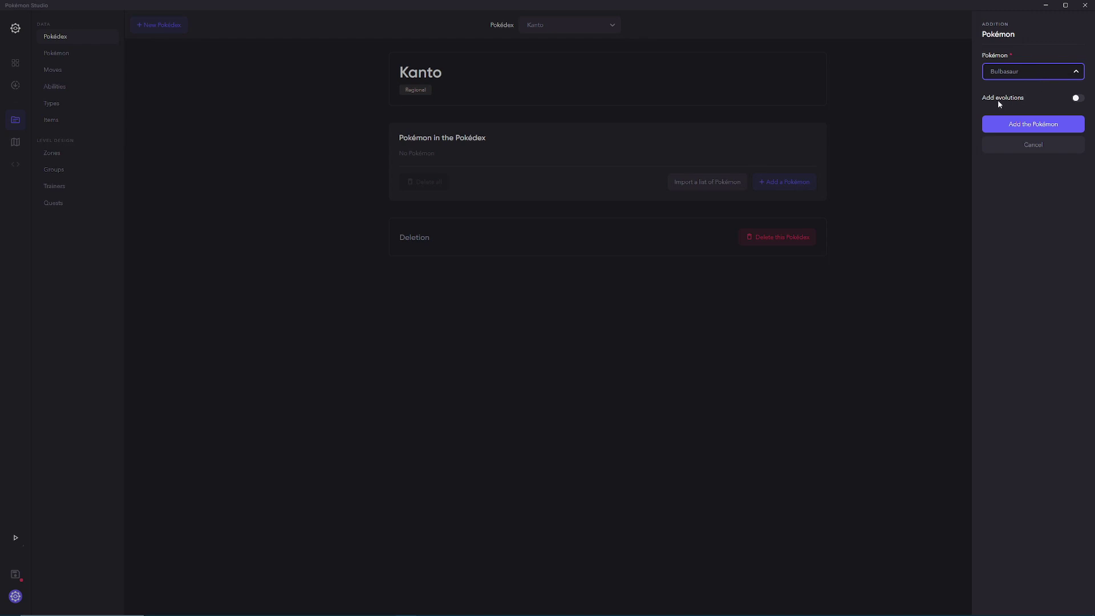
left_click(1075, 98)
left_click(1030, 122)
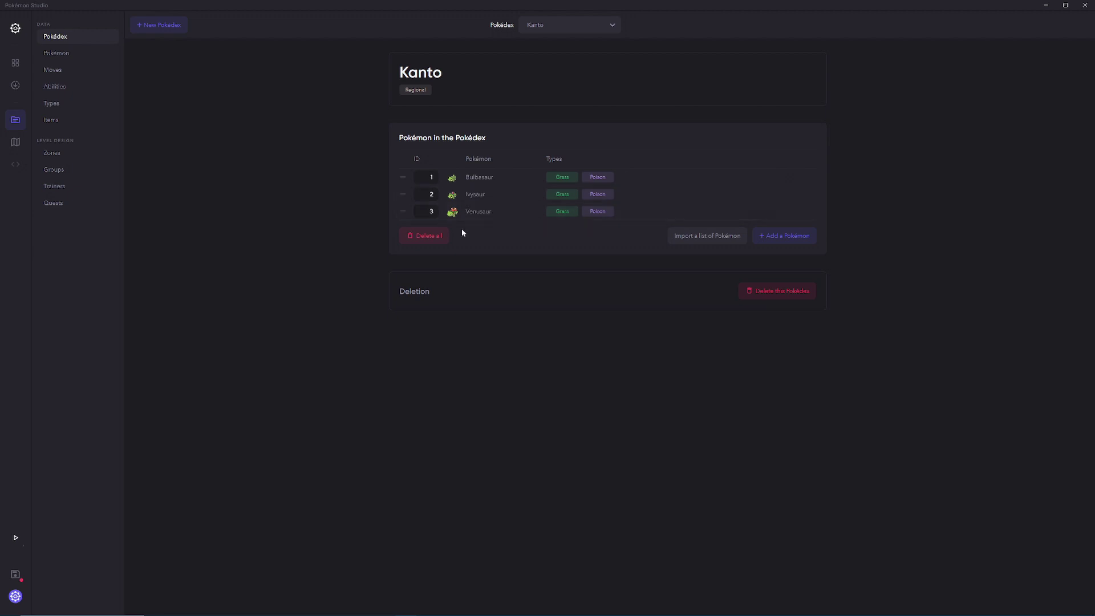
Remove Venusaur and Ivysaur from the Kanto Pokédex, and add them back as Bulbasaur's evolutions.
left_click(804, 212)
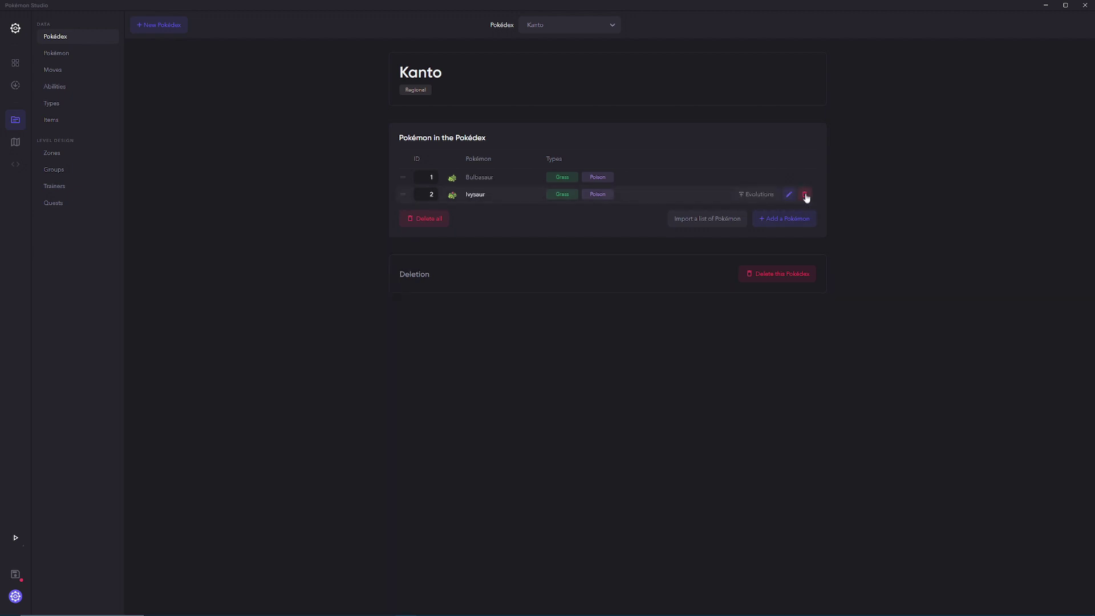
left_click(803, 195)
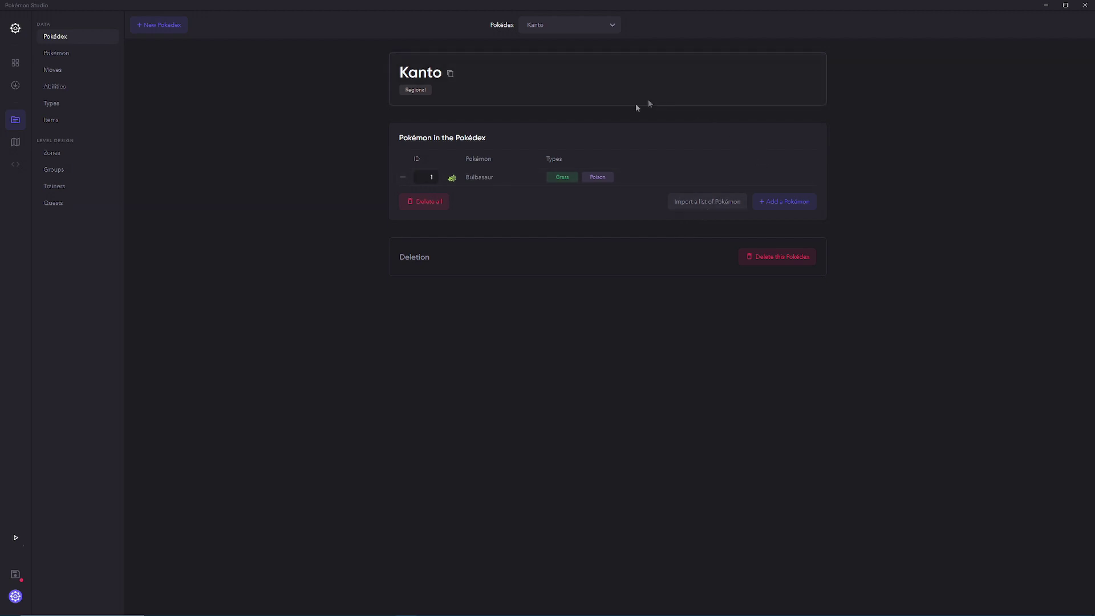
mouse_move(728, 176)
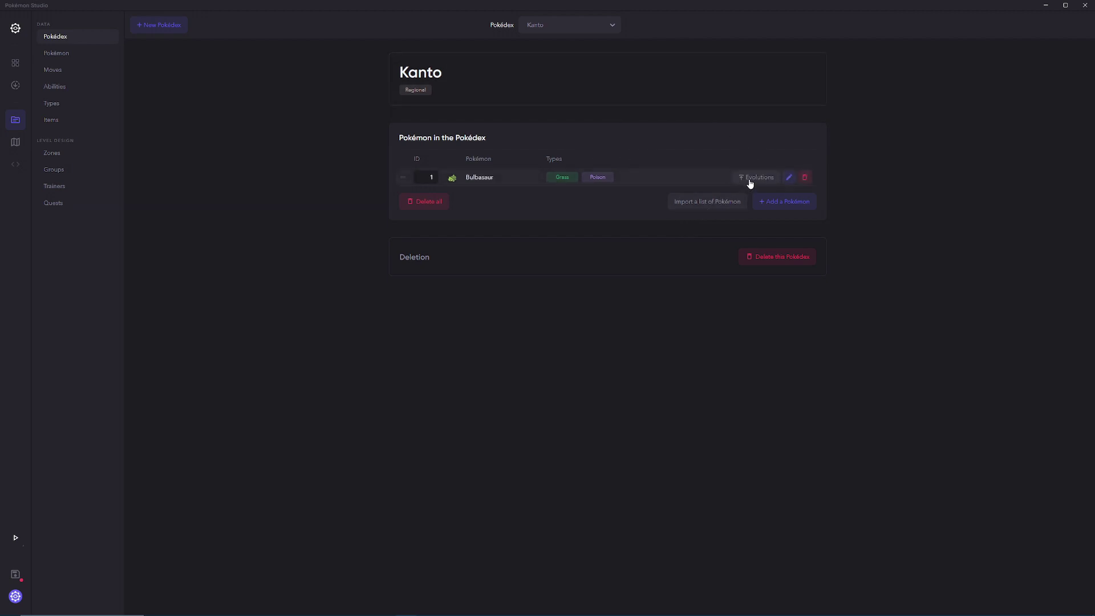
left_click(749, 187)
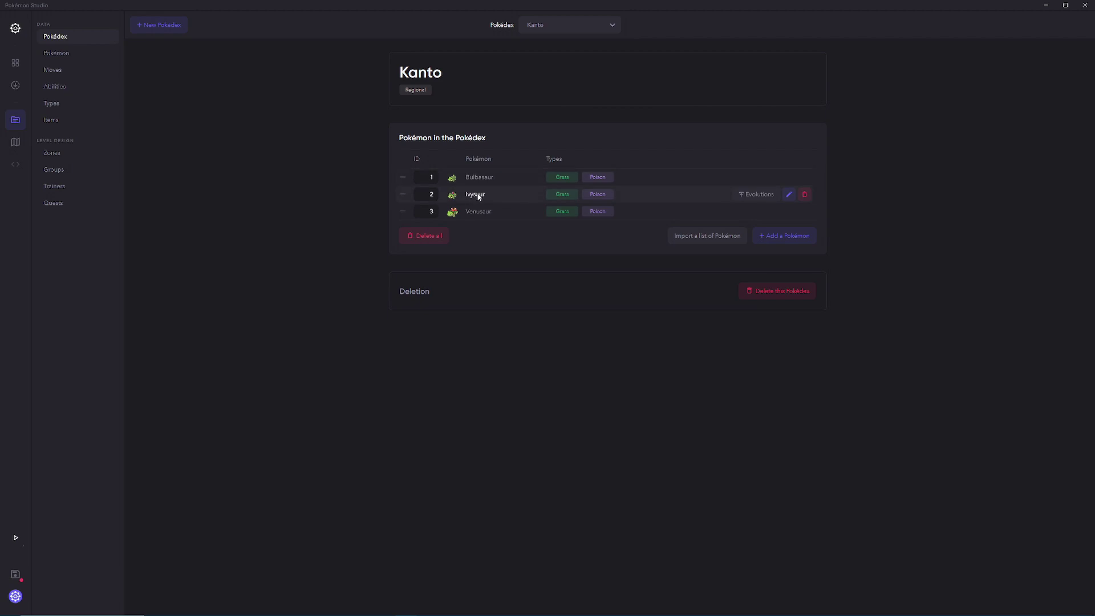
Remove Ivysaur and Venusaur again from the Kanto Pokédex, keeping only Bulbasaur.
left_click(805, 195)
left_click(804, 195)
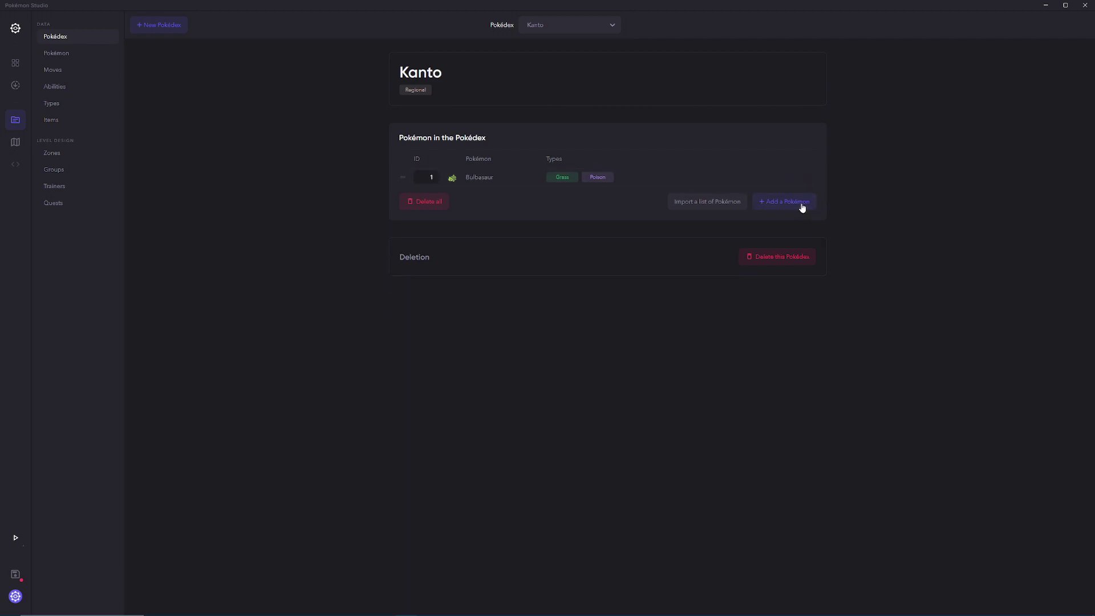
Add Charmander with its evolutions to the Kanto Pokédex, and insert Bulbasaur's evolutions from its existing entry.
left_click(802, 207)
left_click(1017, 72)
left_click(1005, 146)
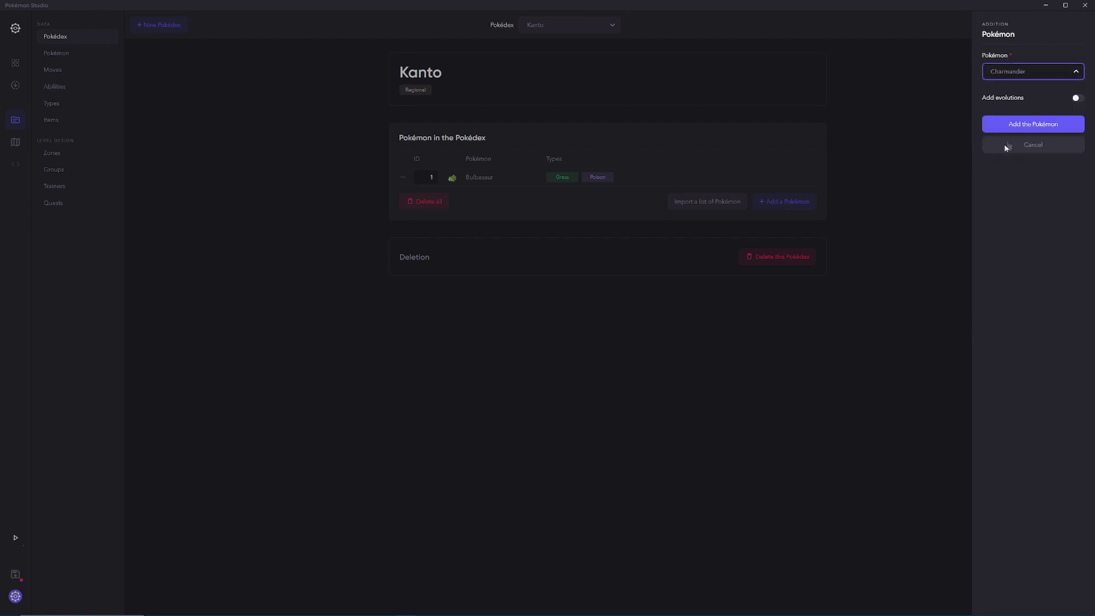
left_click(1076, 98)
left_click(1036, 123)
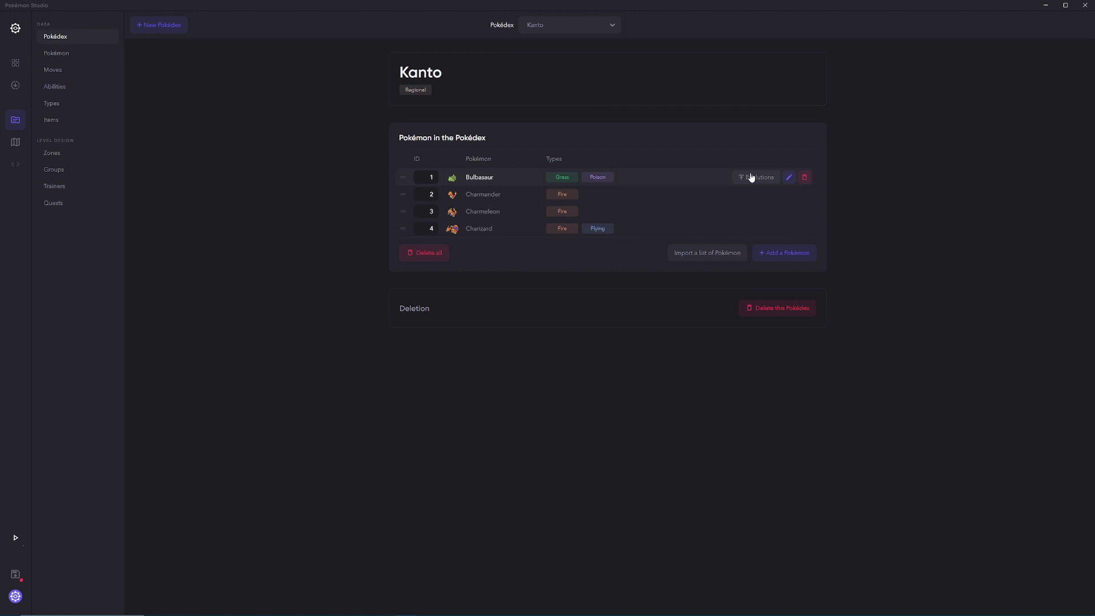
left_click(763, 179)
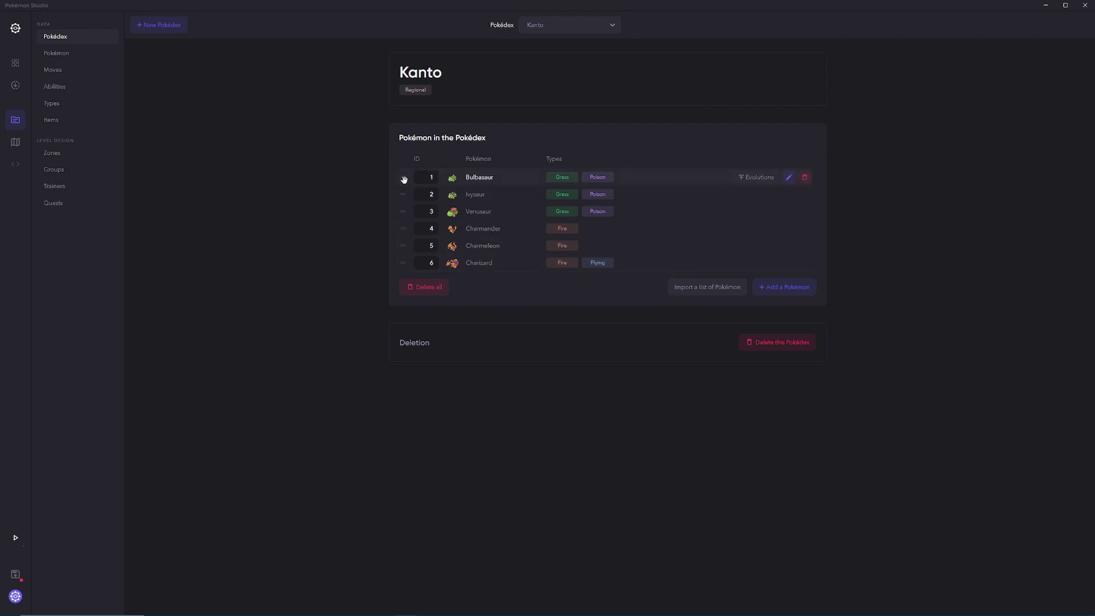
mouse_move(404, 181)
left_mouse_down()
mouse_move(405, 254)
mouse_move(404, 180)
left_mouse_up()
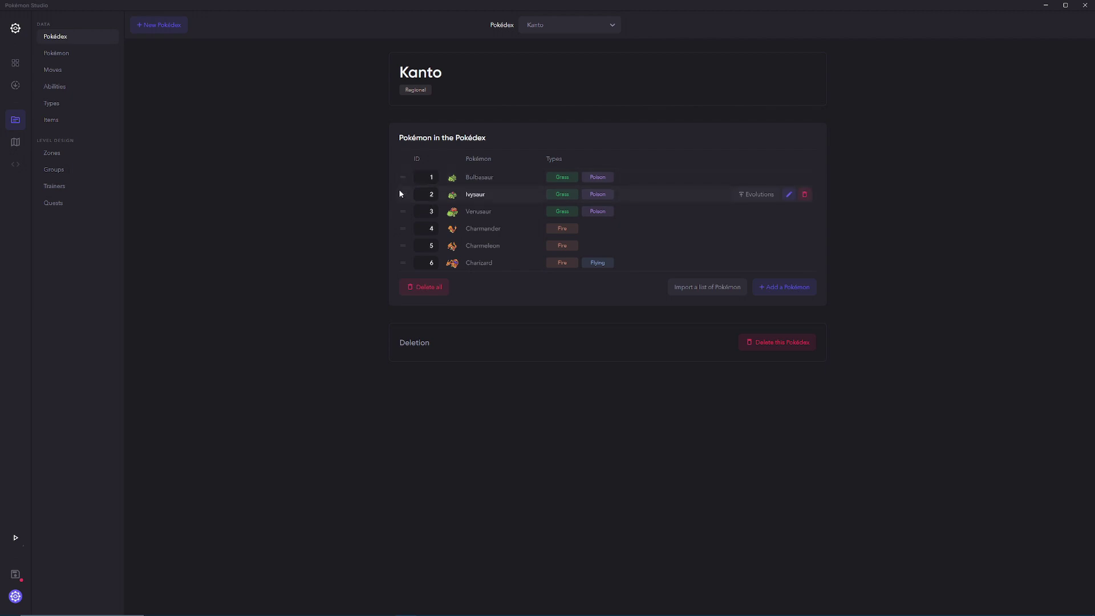
left_click(547, 27)
left_click(239, 191)
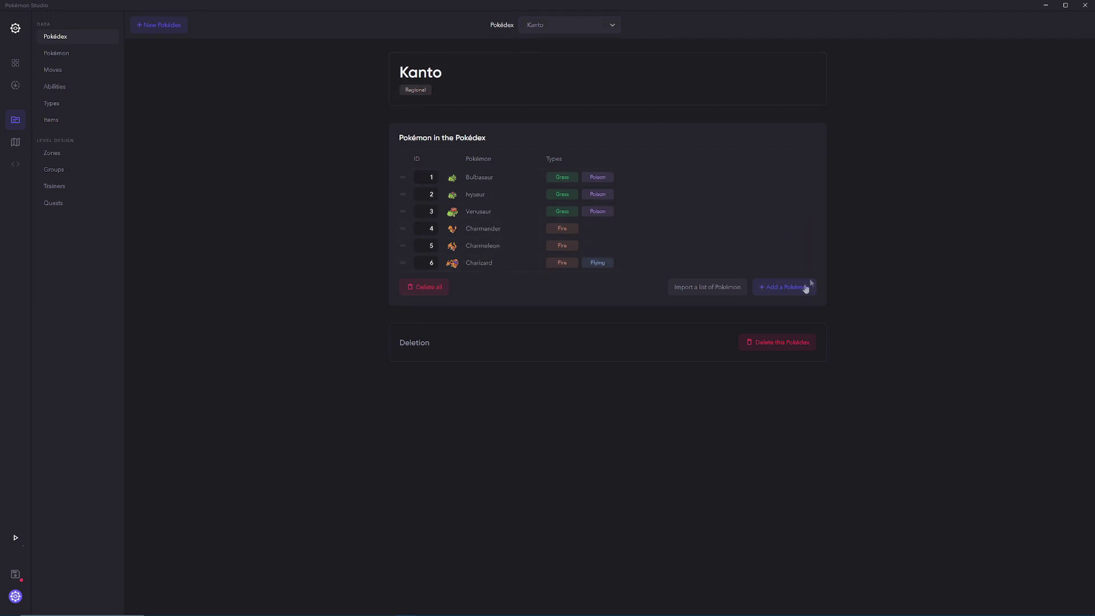
Add Cubone together with its evolutions to the Kanto Pokédex.
left_click(804, 287)
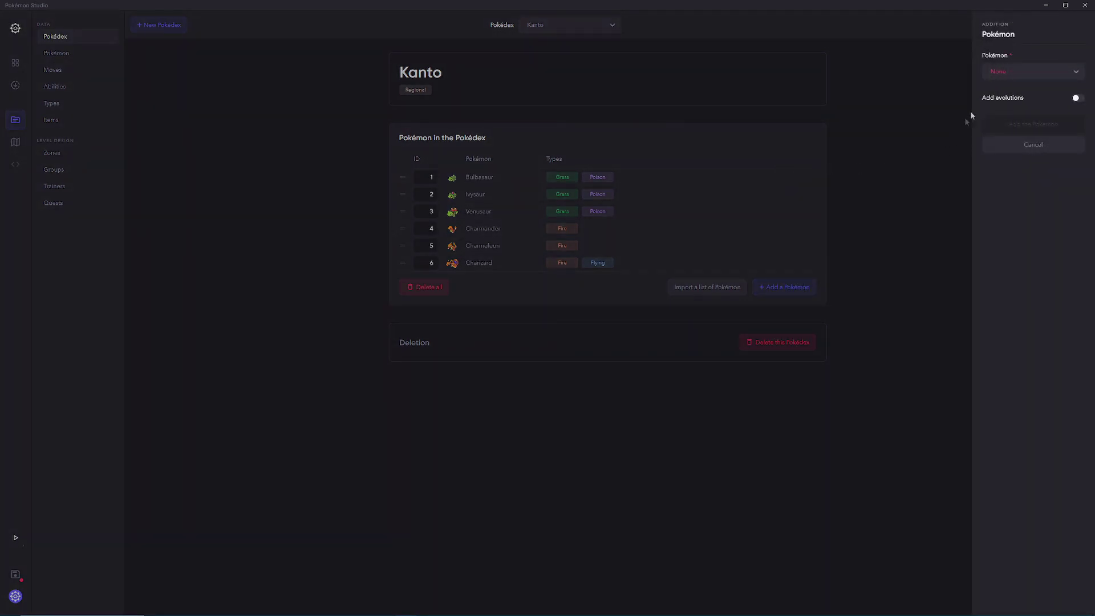
left_click(1006, 71)
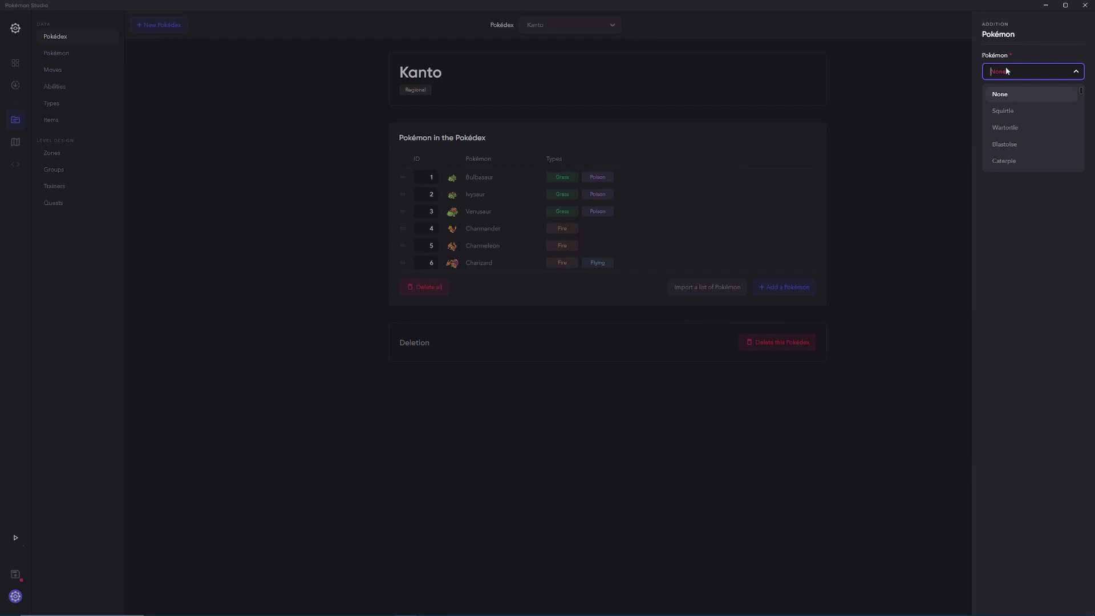
type("cubo")
key("Return")
left_click(1077, 138)
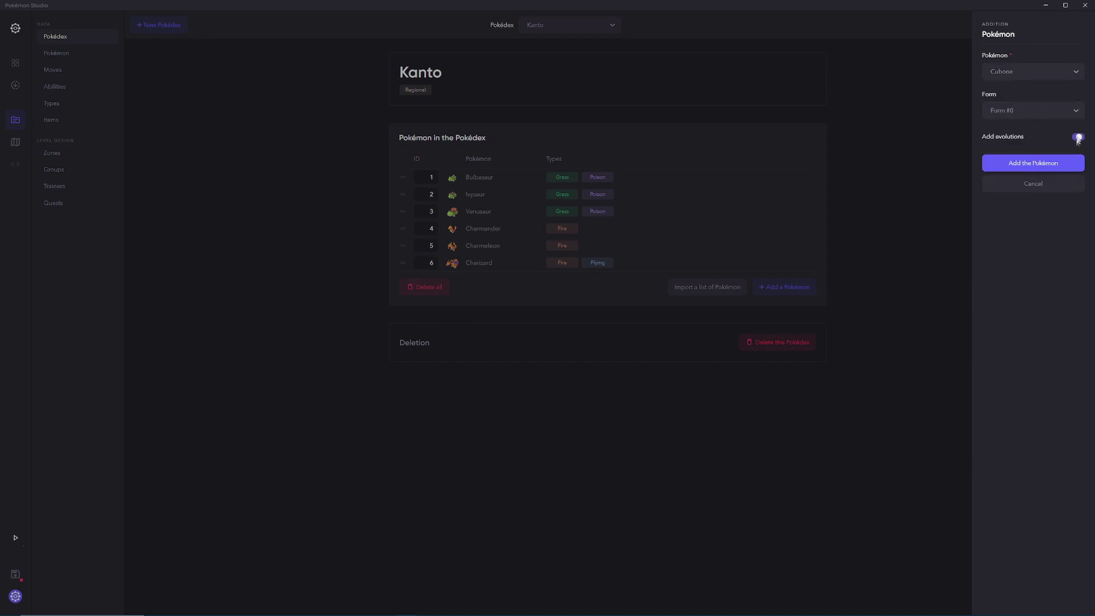
left_click(1045, 163)
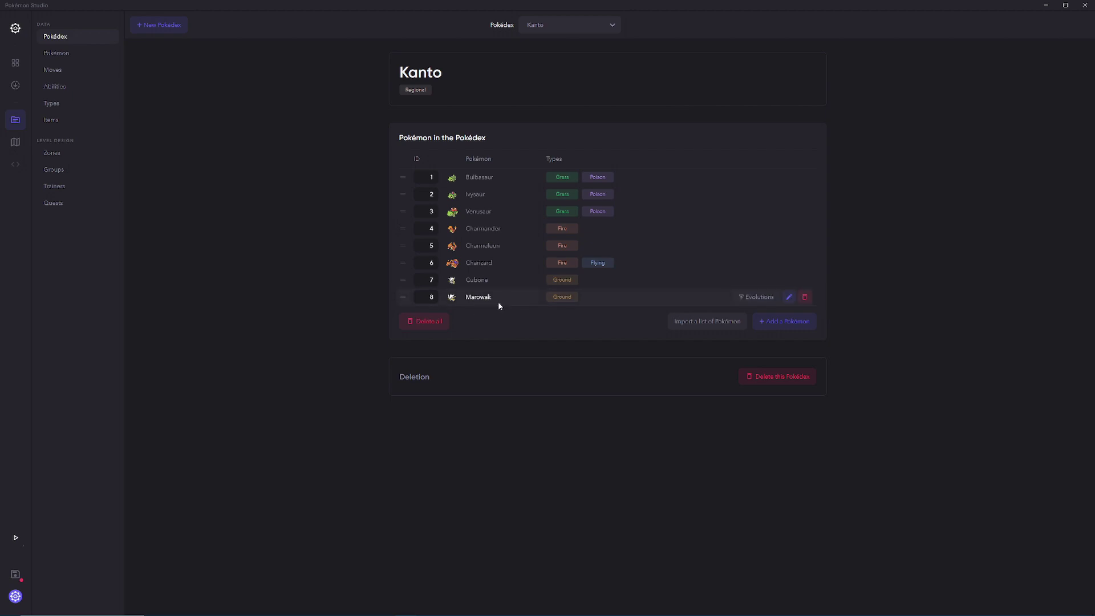
Try adding Marowak's evolutions in the Kanto Pokédex, and set its entry to Form #1.
left_click(743, 302)
left_click(789, 298)
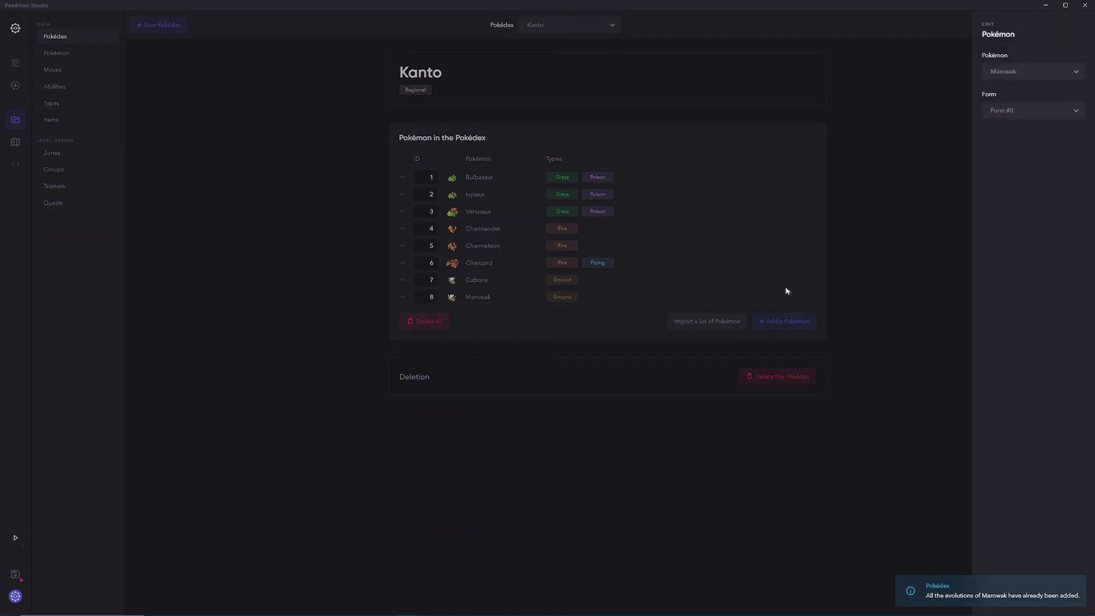
left_click(1032, 110)
left_click(1014, 149)
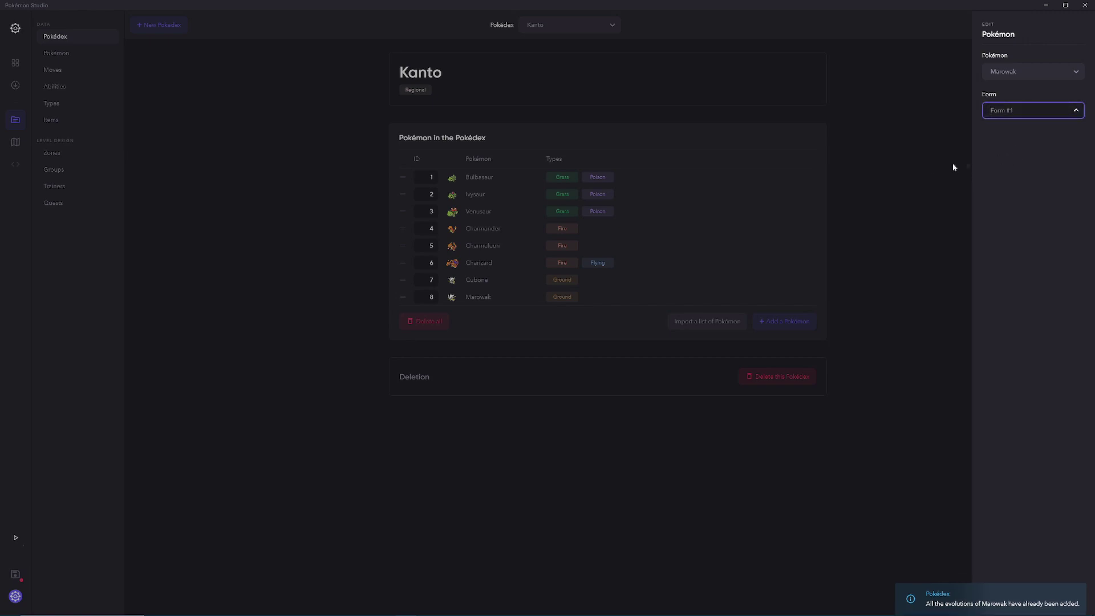
left_click(855, 165)
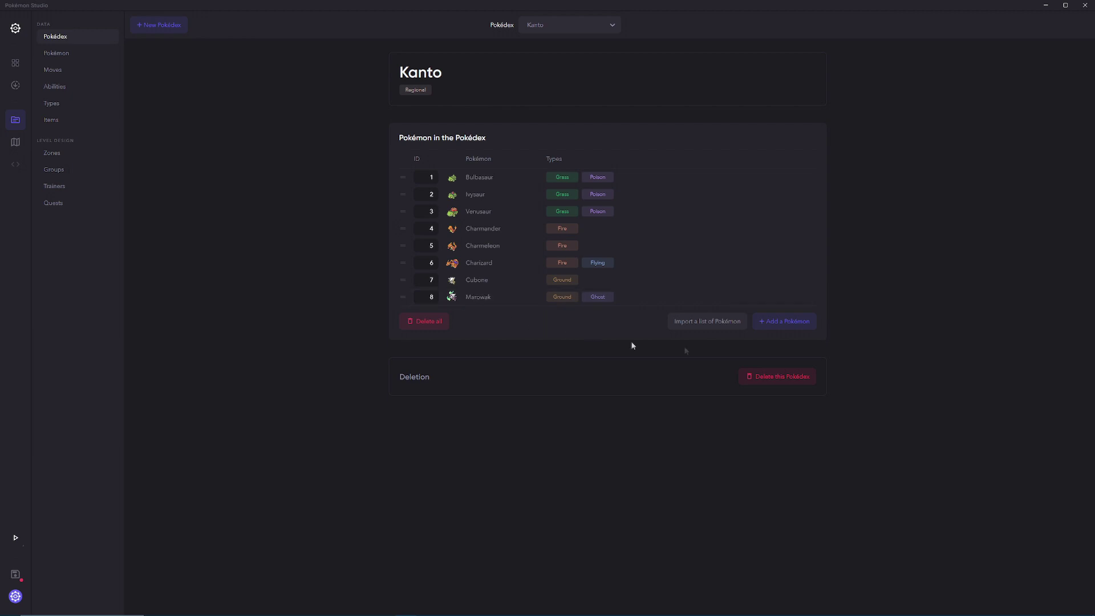
Add Clefairy together with its evolutions to the Kanto Pokédex.
left_click(803, 320)
left_click(1014, 73)
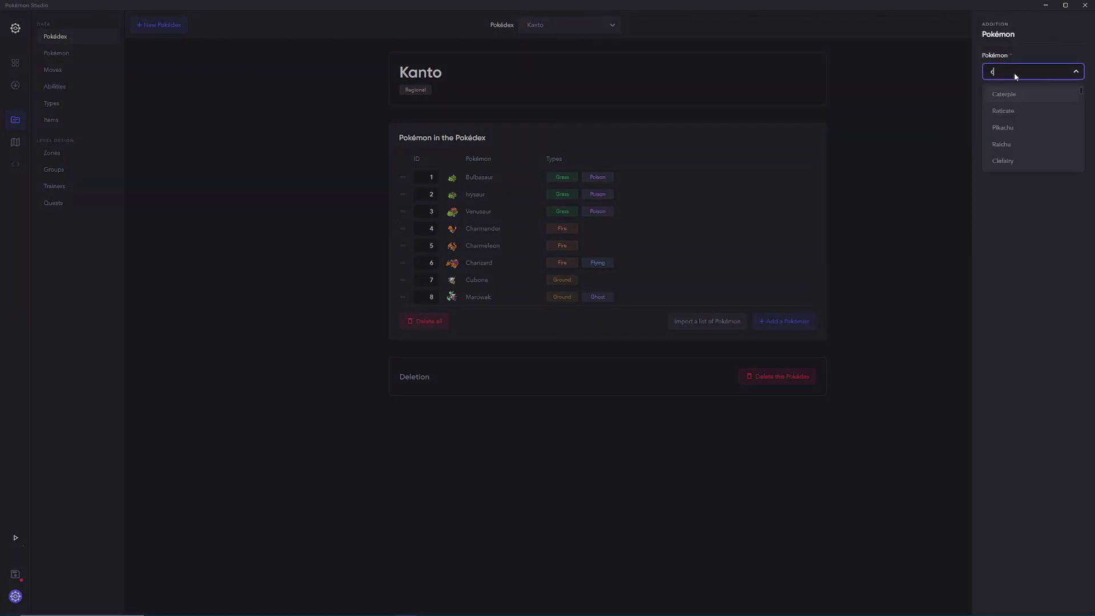
type("clef")
key("Return")
left_click(1076, 98)
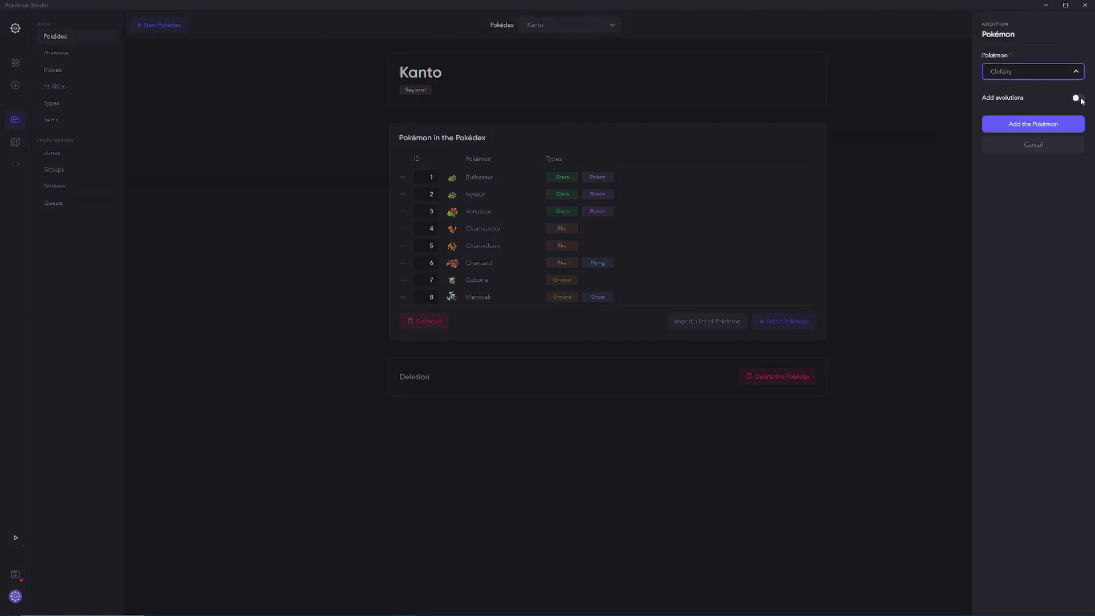
left_click(1059, 123)
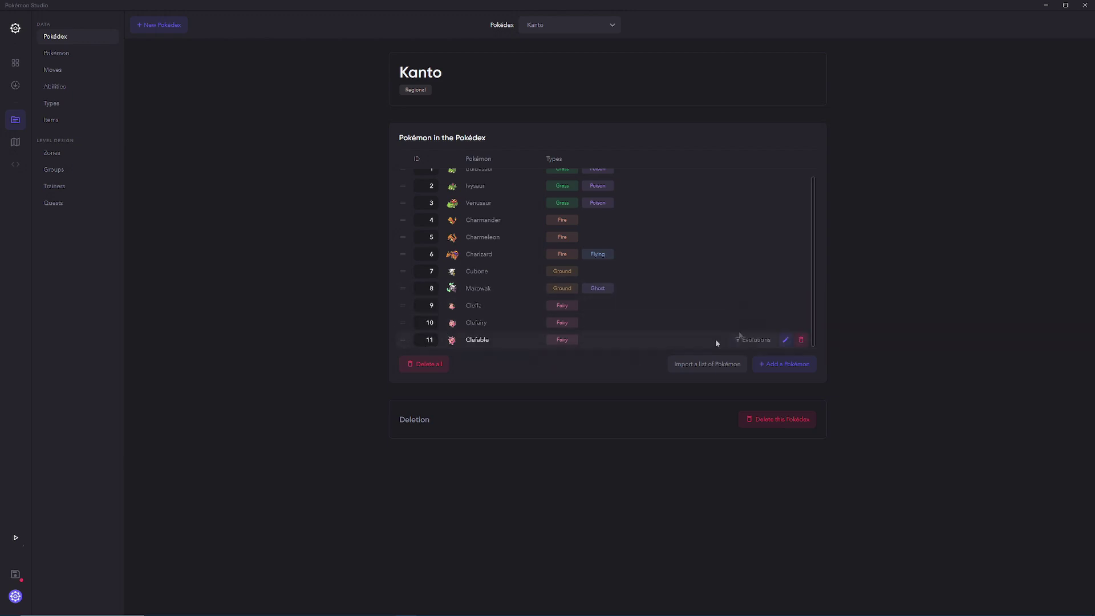
Start a new Pokédex named Johto and set its first number to 22.
left_click(159, 28)
left_click(1065, 78)
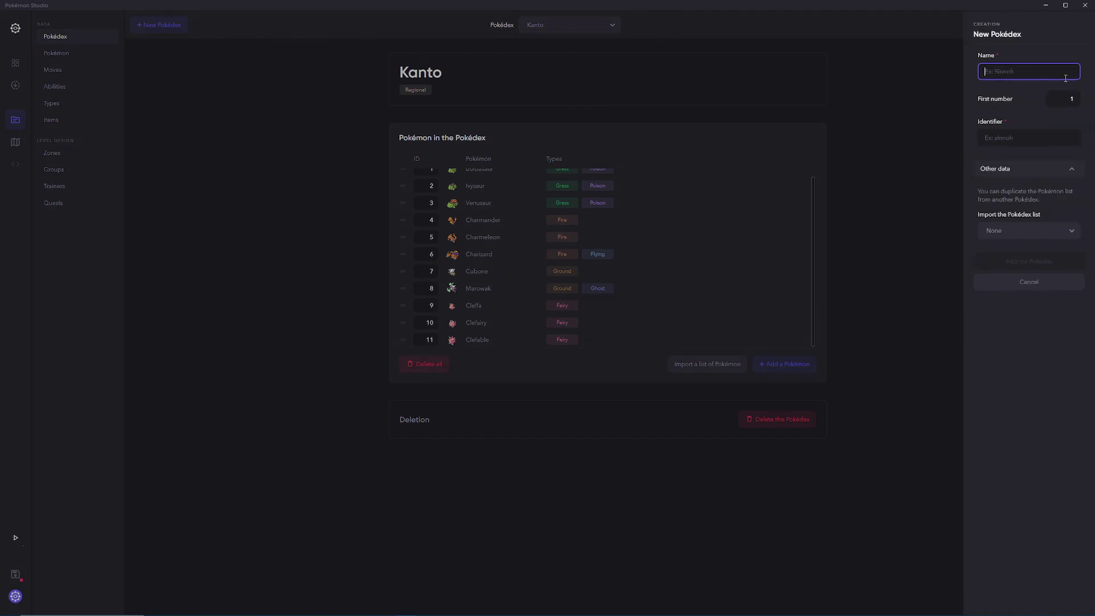
type("Johto")
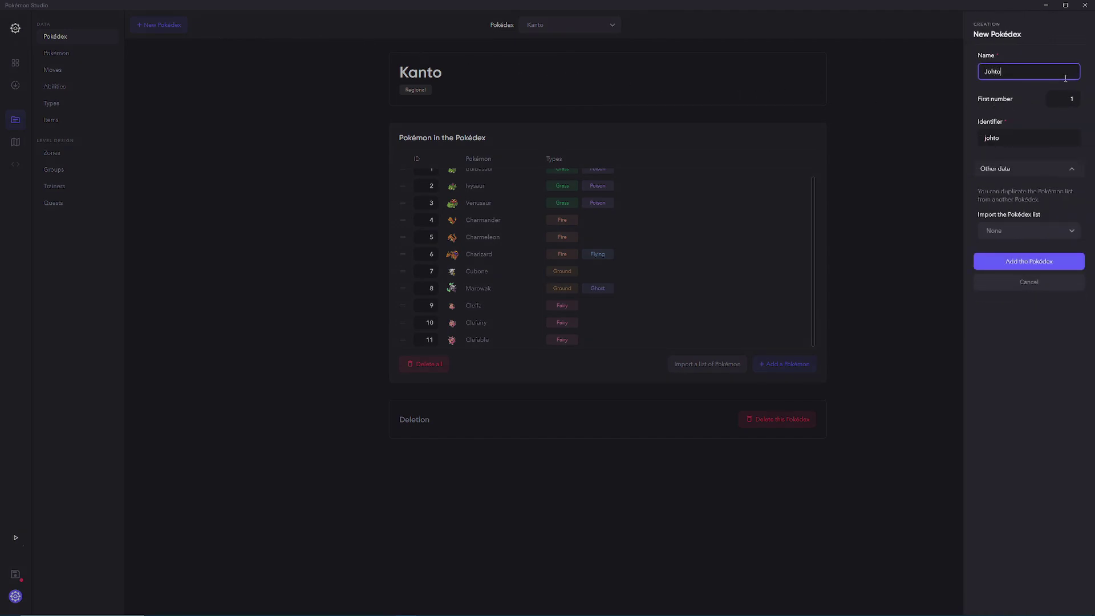
left_click(1076, 98)
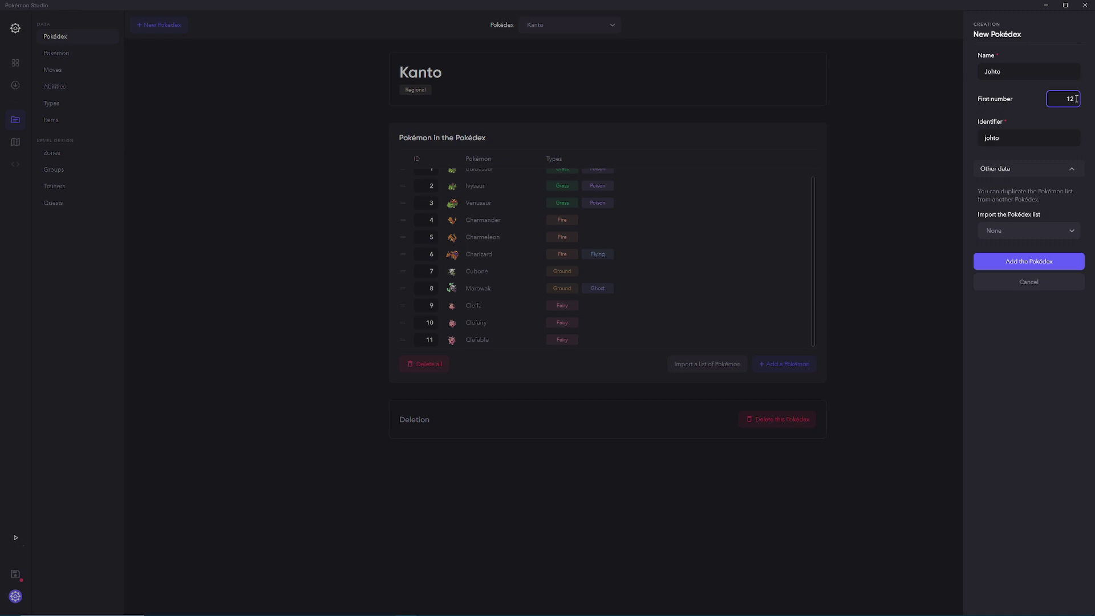
key("shift+Left")
Import the Kanto Pokémon list into the new Pokédex and finish creating it.
left_click(1023, 172)
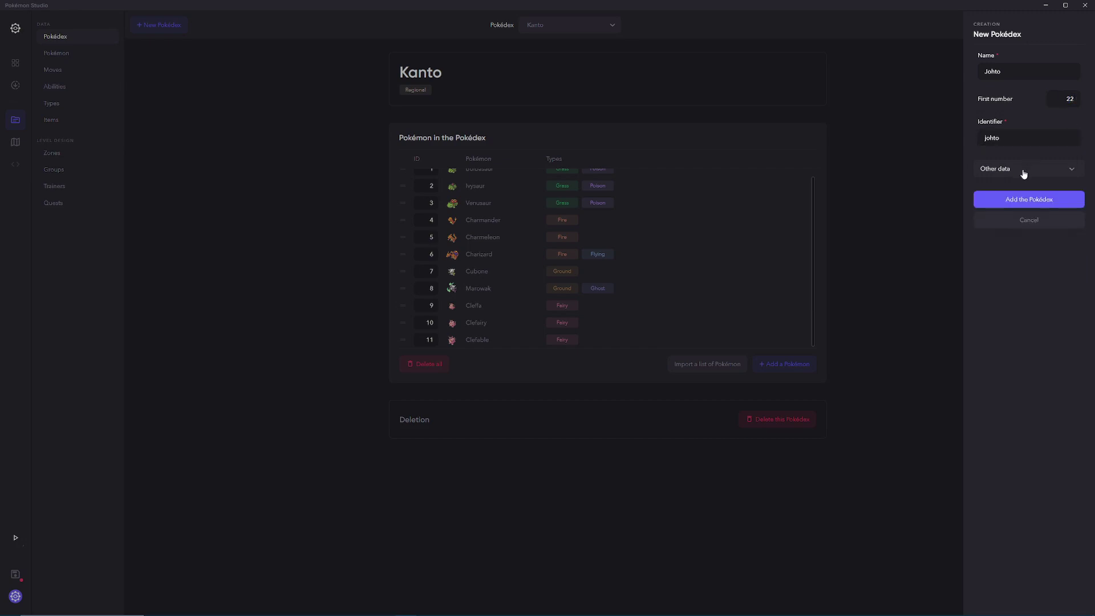
left_click(1024, 170)
left_click(1011, 231)
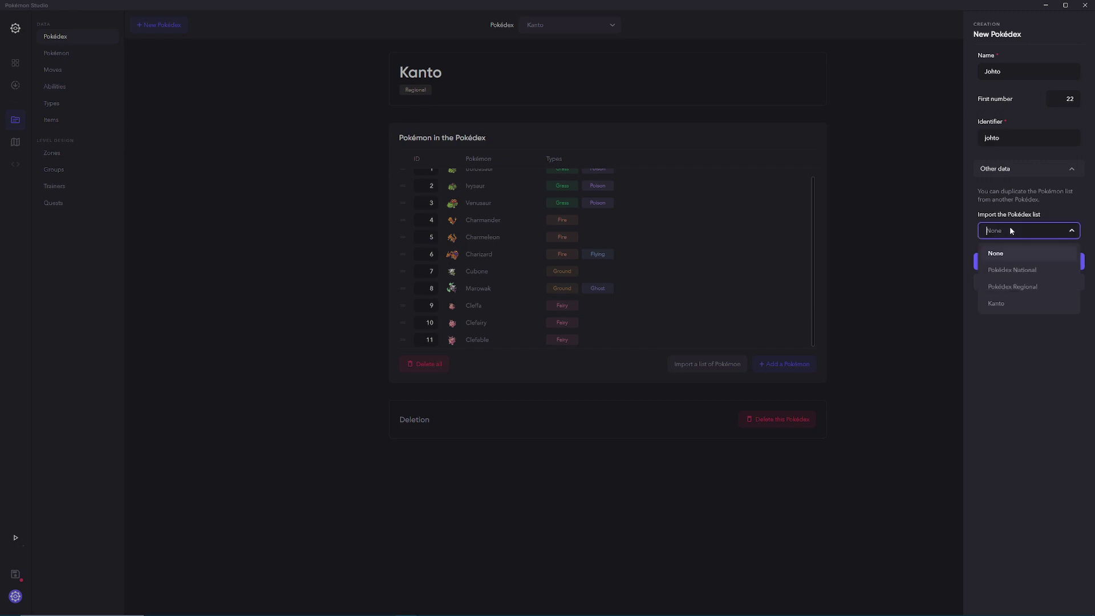
left_click(997, 303)
left_click(1032, 260)
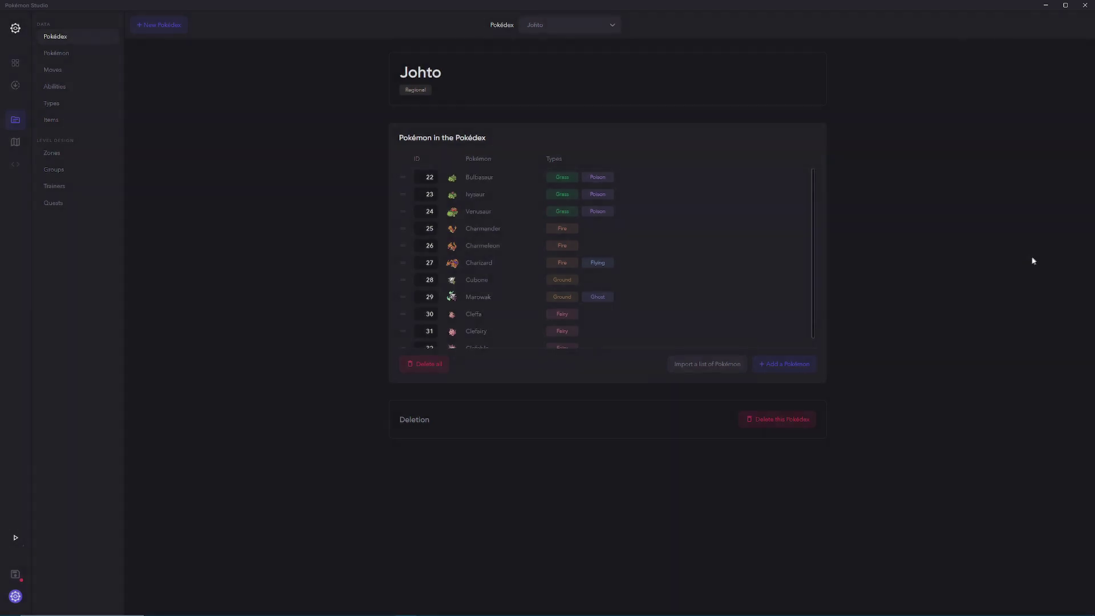
Compare how Pokémon such as Clefairy are numbered in the Johto, Kanto and Regional Pokédexes.
double_click(430, 178)
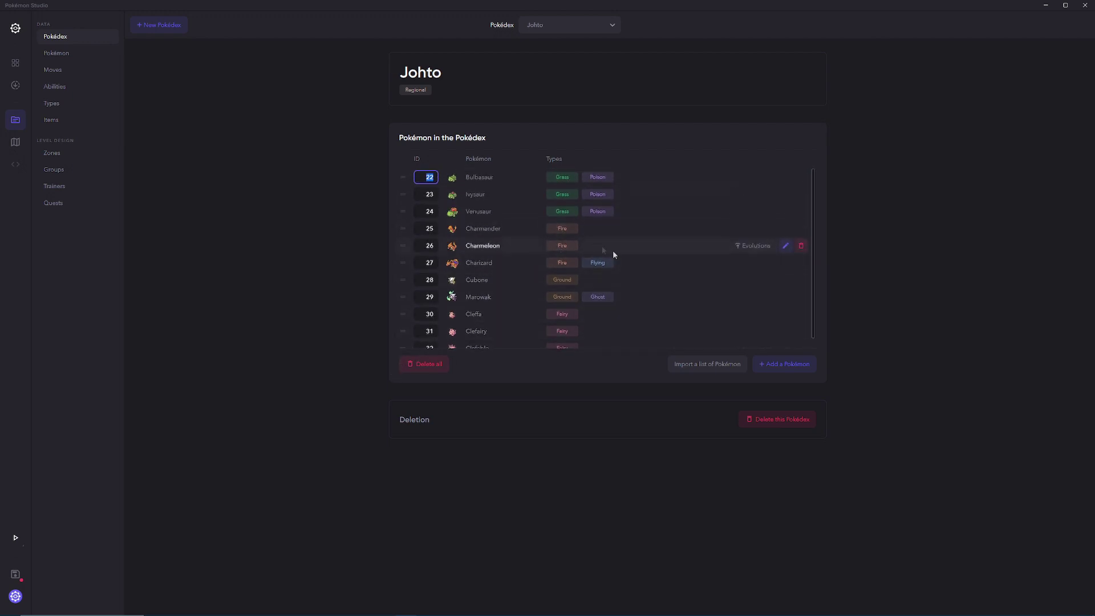
scroll(741, 308, "down", 1)
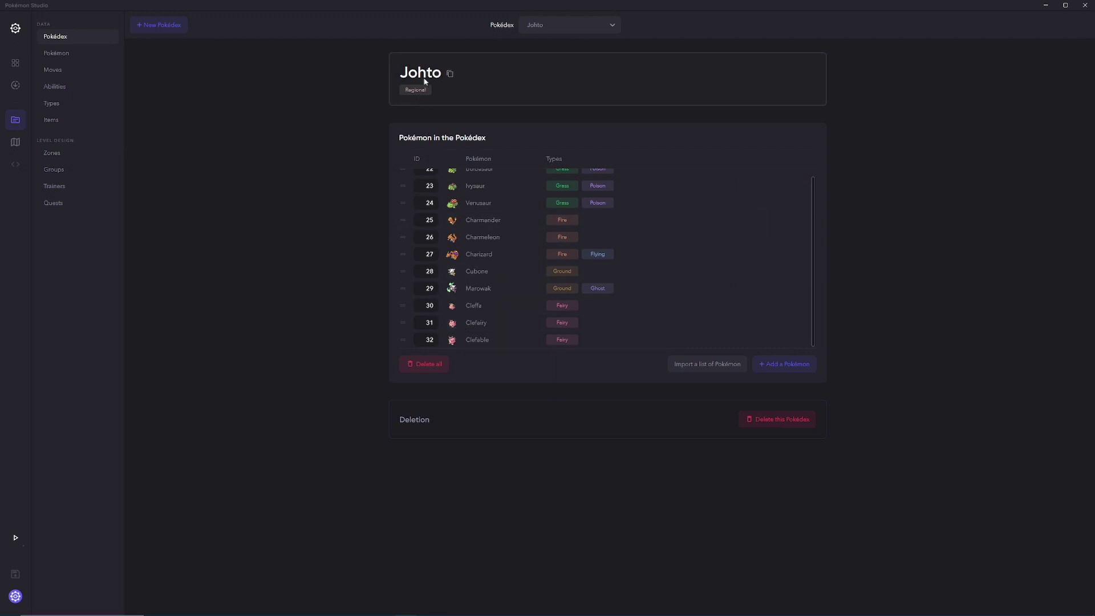
left_click(589, 24)
left_click(550, 81)
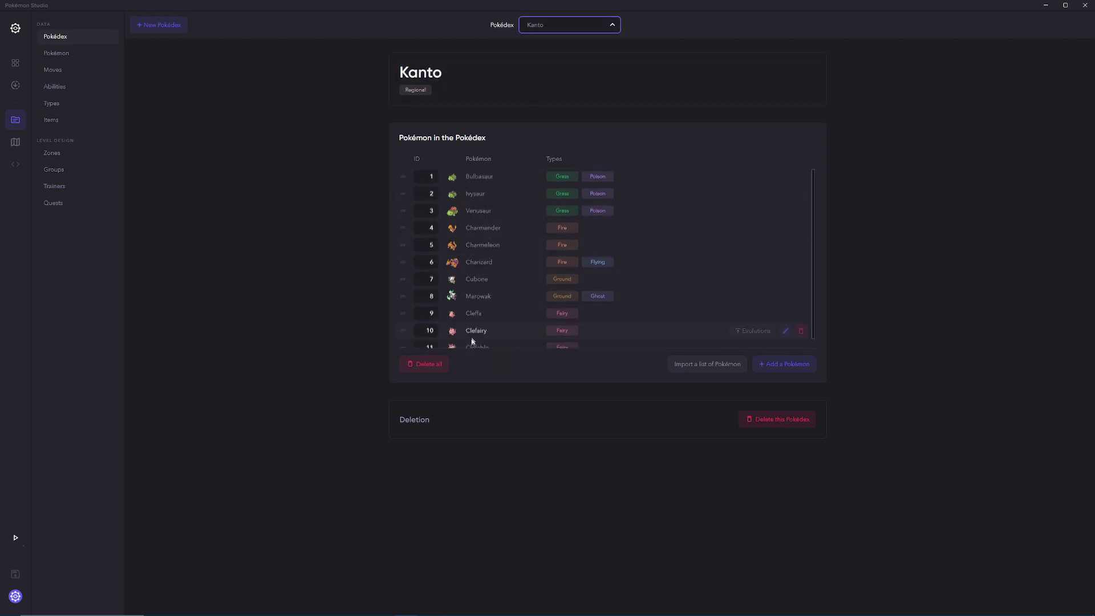
scroll(399, 319, "down", 1)
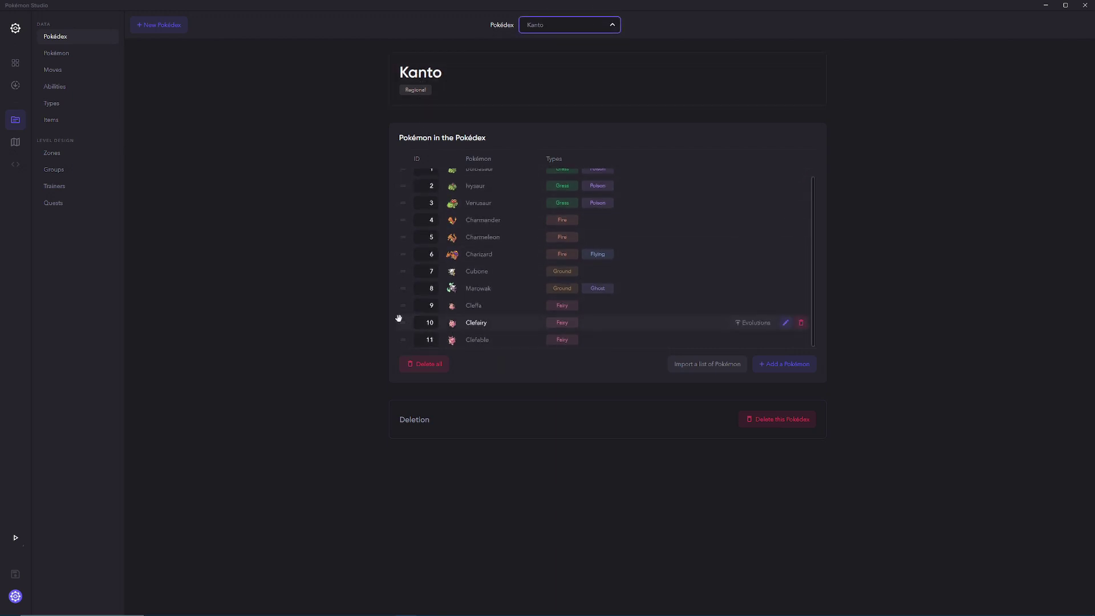
left_click(528, 27)
left_click(542, 63)
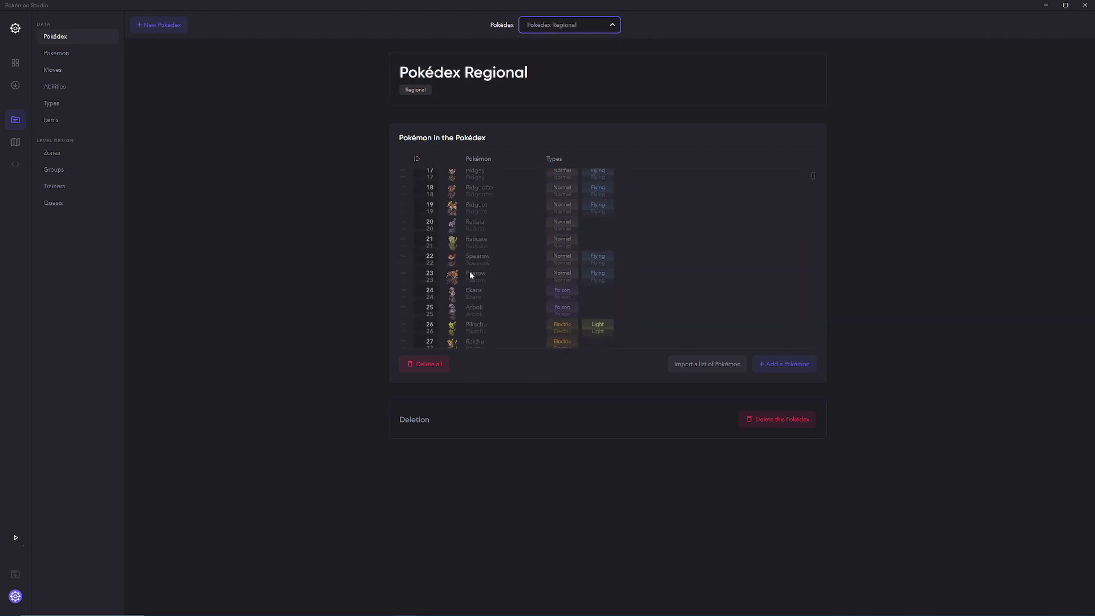
scroll(471, 270, "down", 10)
scroll(469, 268, "up", 3)
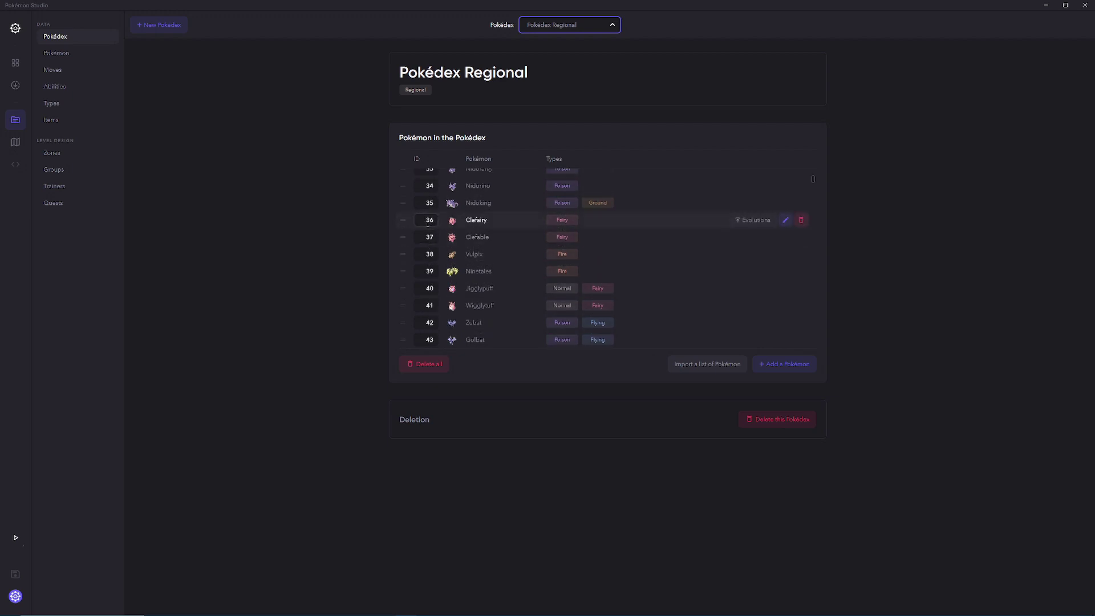
Switch to RPG Maker XP and examine the Pokédex switch commands in event EV004 and the regional variant script in EV005.
mouse_move(373, 597)
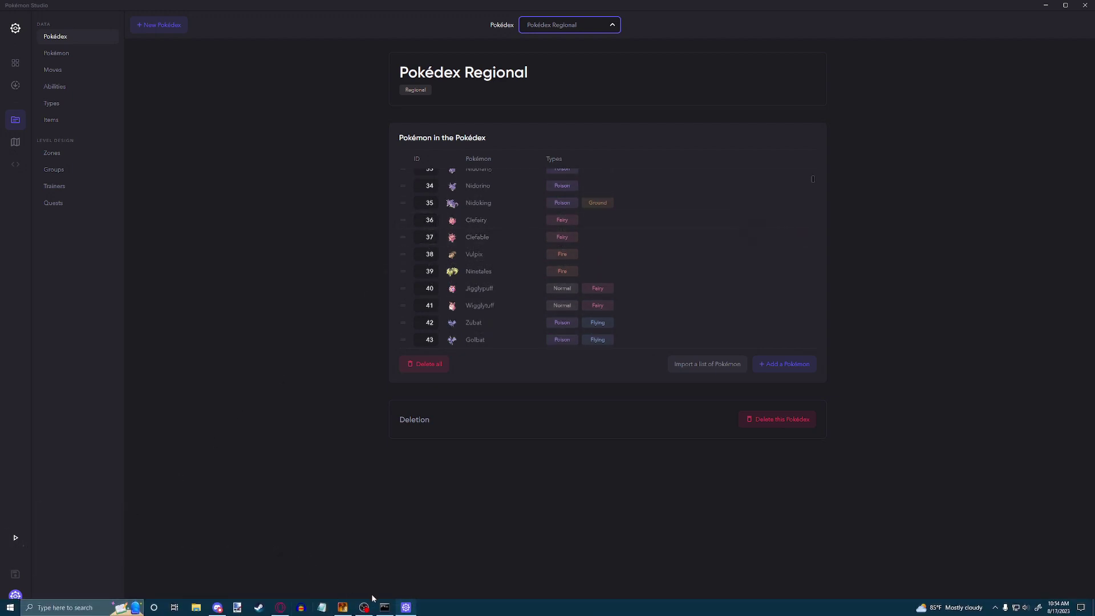
left_click(342, 607)
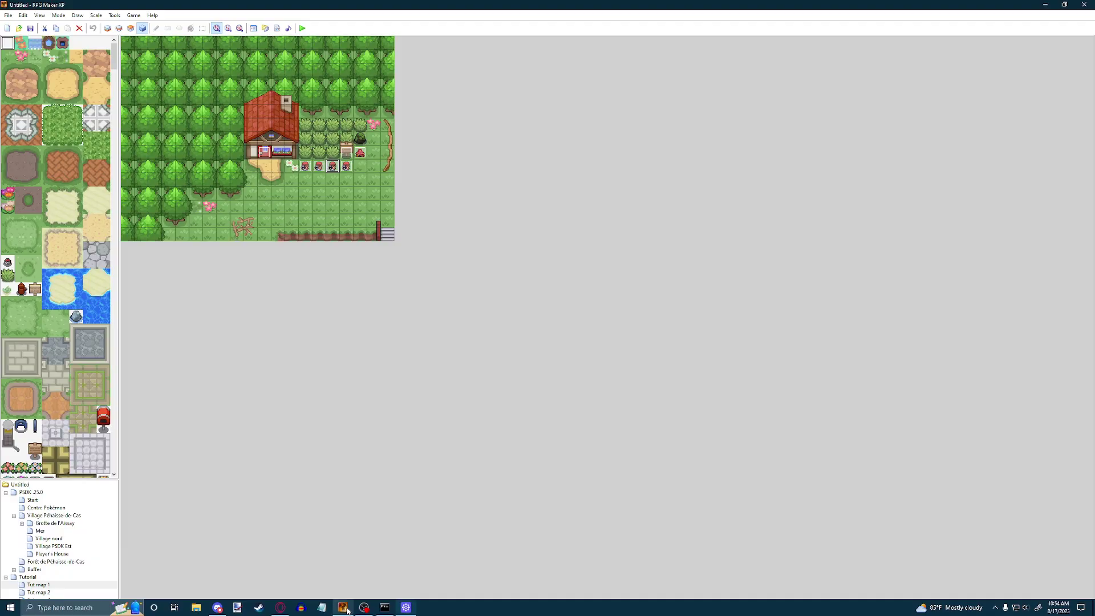
double_click(305, 166)
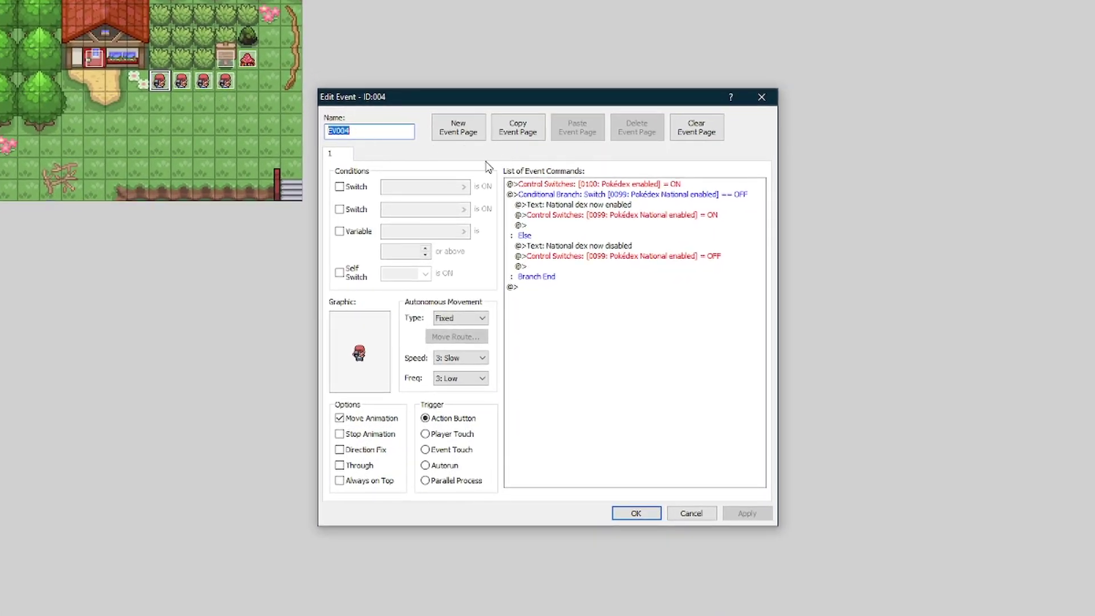
left_click(630, 185)
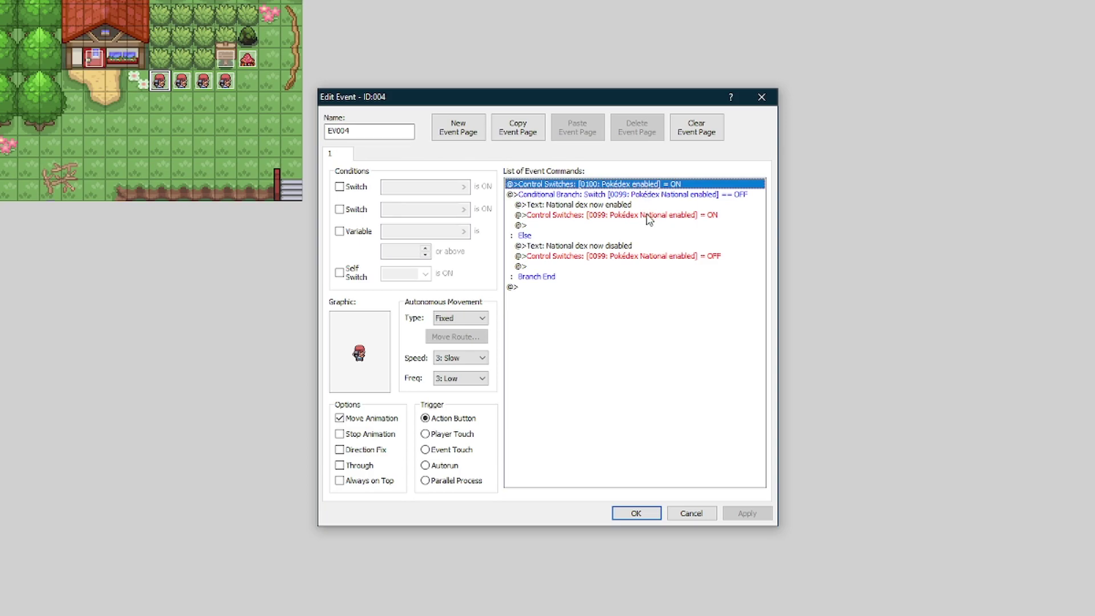
left_click(648, 216)
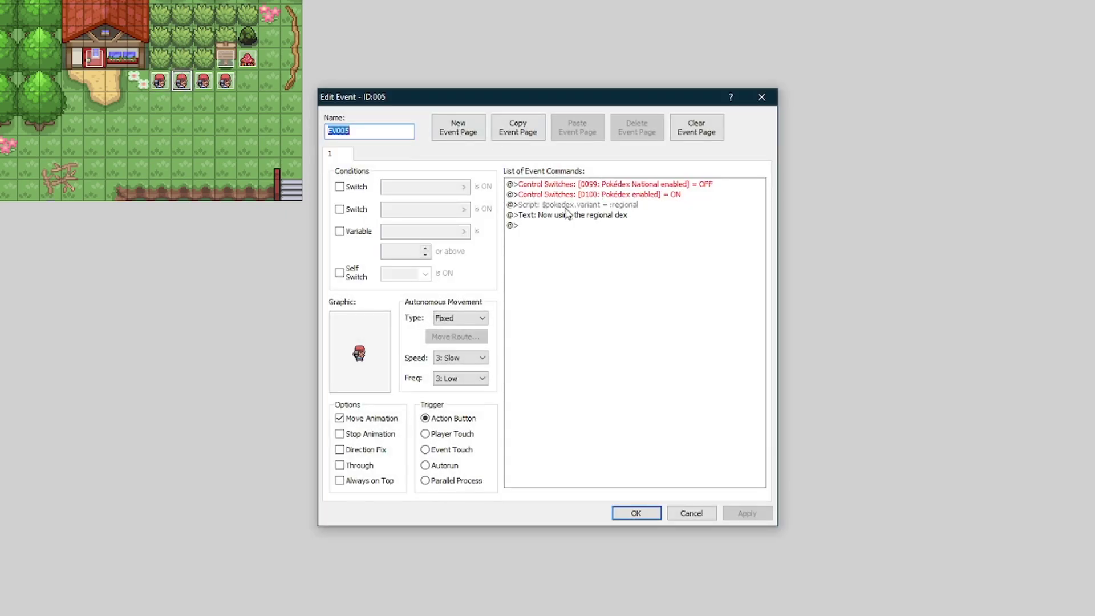
left_click(566, 205)
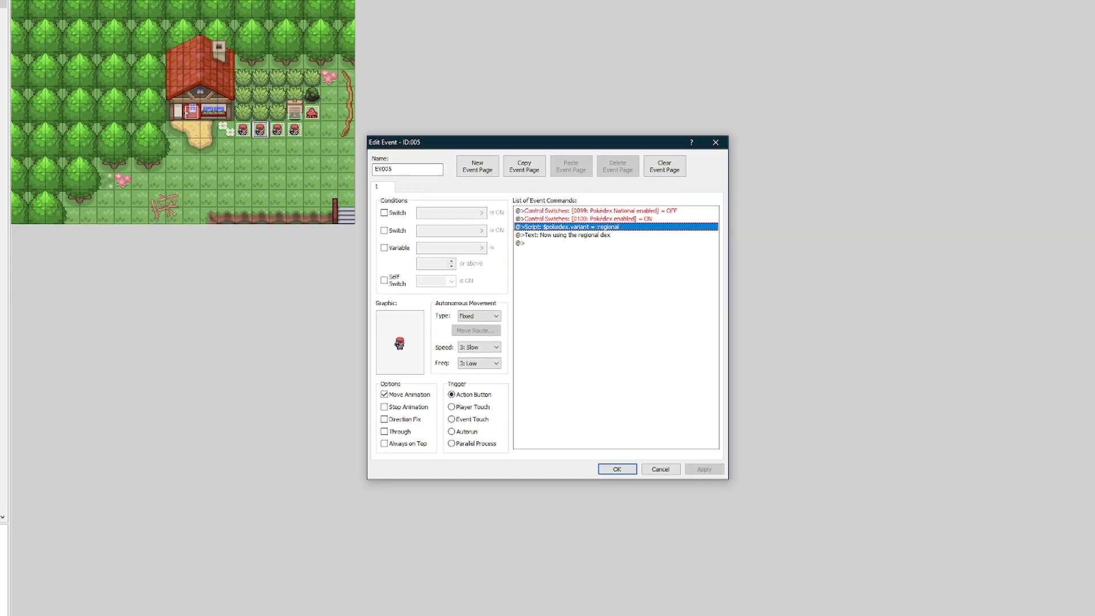
Switch to Pokémon Studio and copy the identifiers of the Regional, Kanto and Johto Pokédexes one after another.
left_click(445, 599)
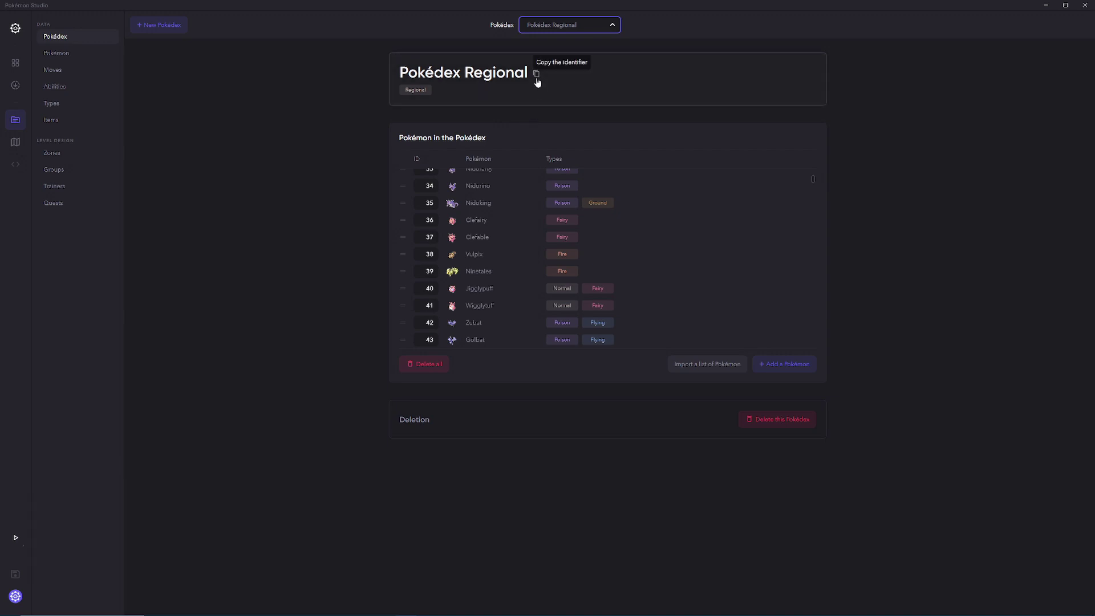
left_click(536, 74)
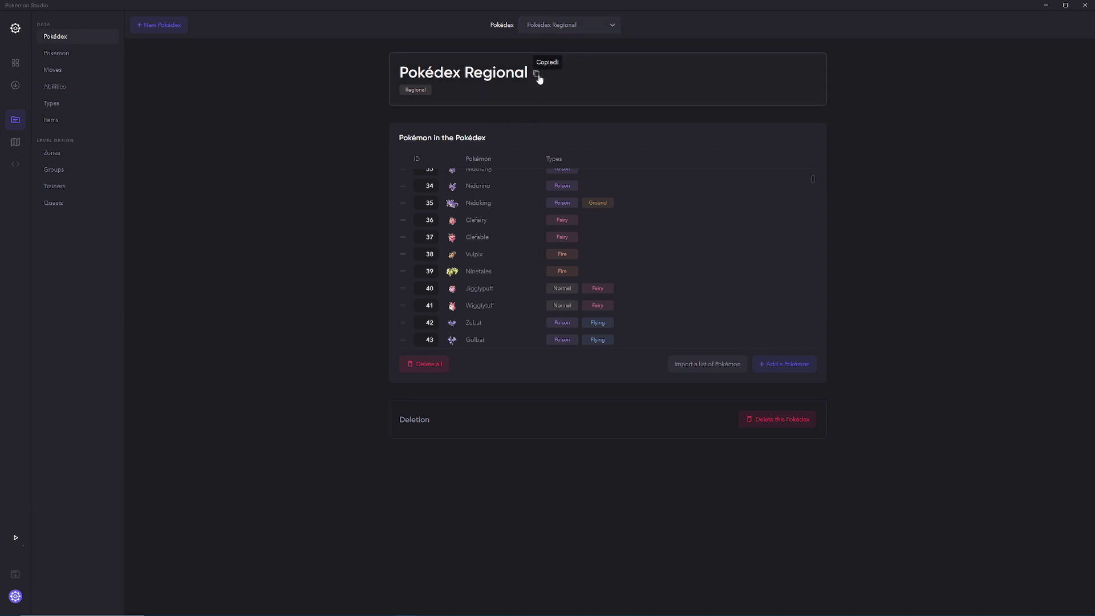
left_click(557, 25)
left_click(552, 81)
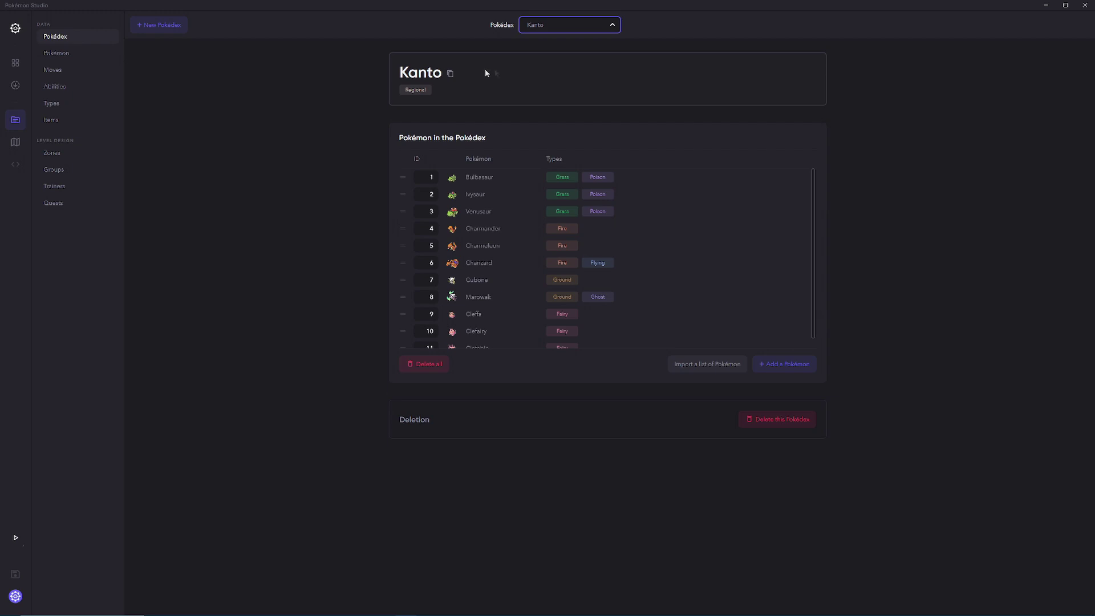
left_click(448, 74)
left_click(556, 29)
left_click(551, 101)
left_click(447, 77)
left_click(452, 74)
left_click(451, 76)
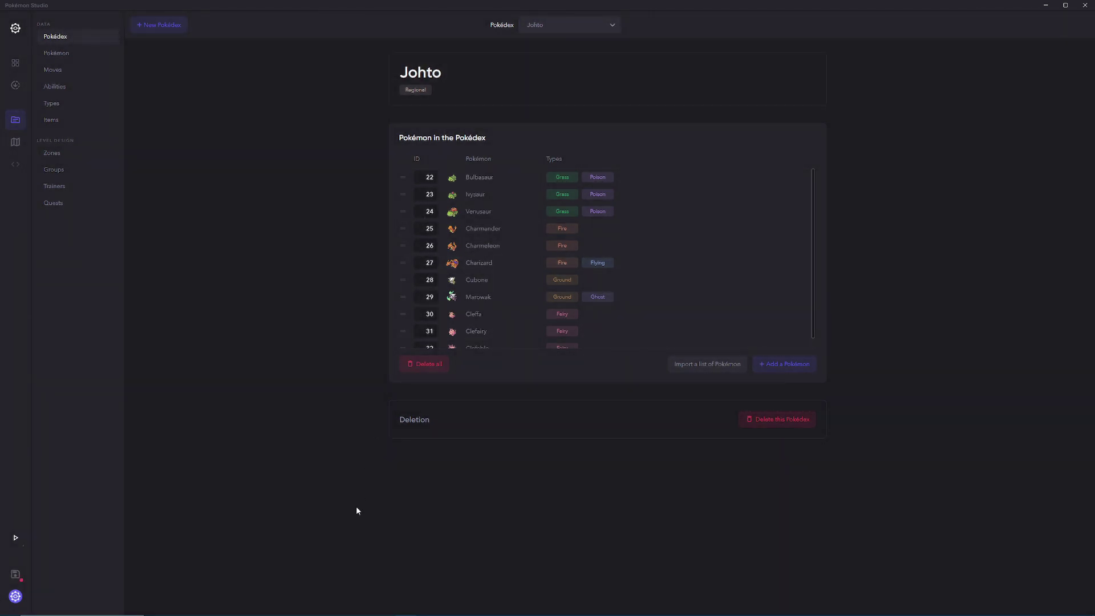
Switch to RPG Maker XP and paste the copied identifier into a trial Show Text command in EV005, discarding the command.
mouse_move(346, 609)
left_click(345, 608)
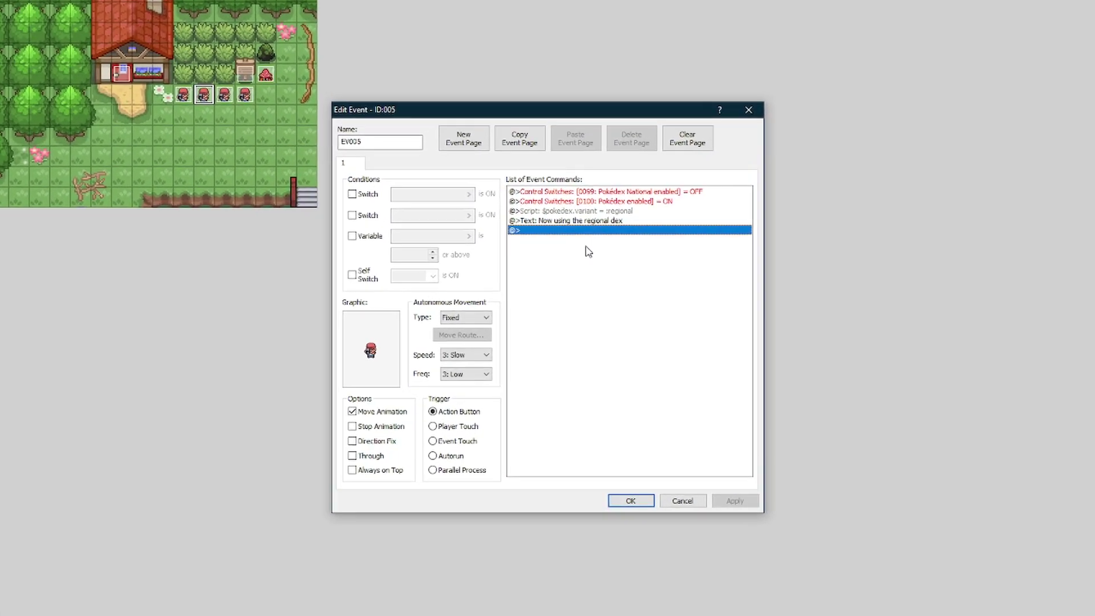
right_click(576, 266)
left_click(608, 252)
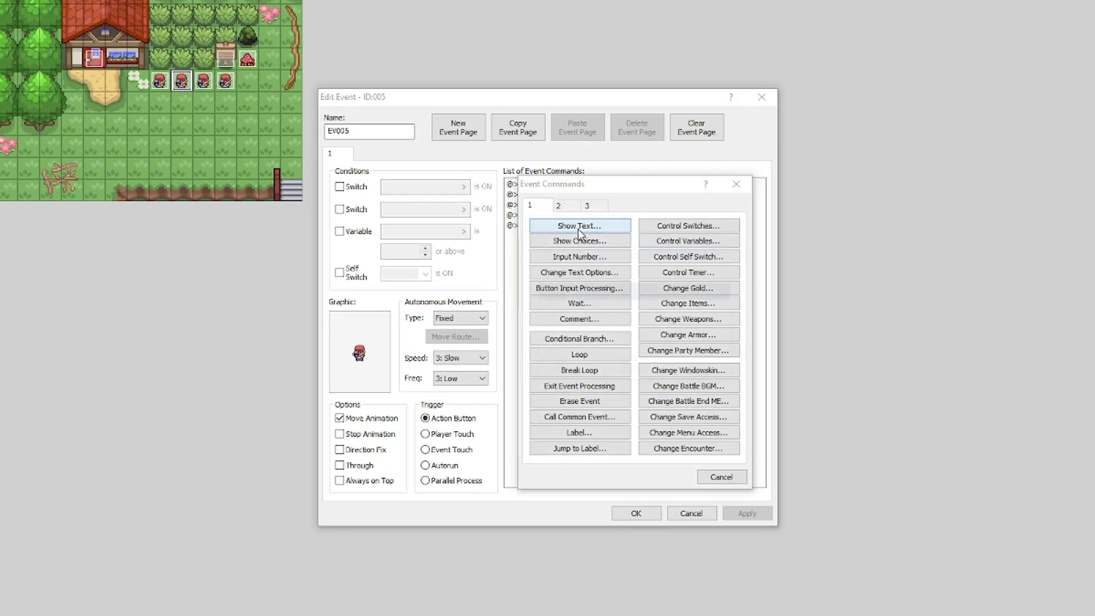
left_click(577, 227)
key("ctrl+v")
key("ctrl+a")
left_click(701, 367)
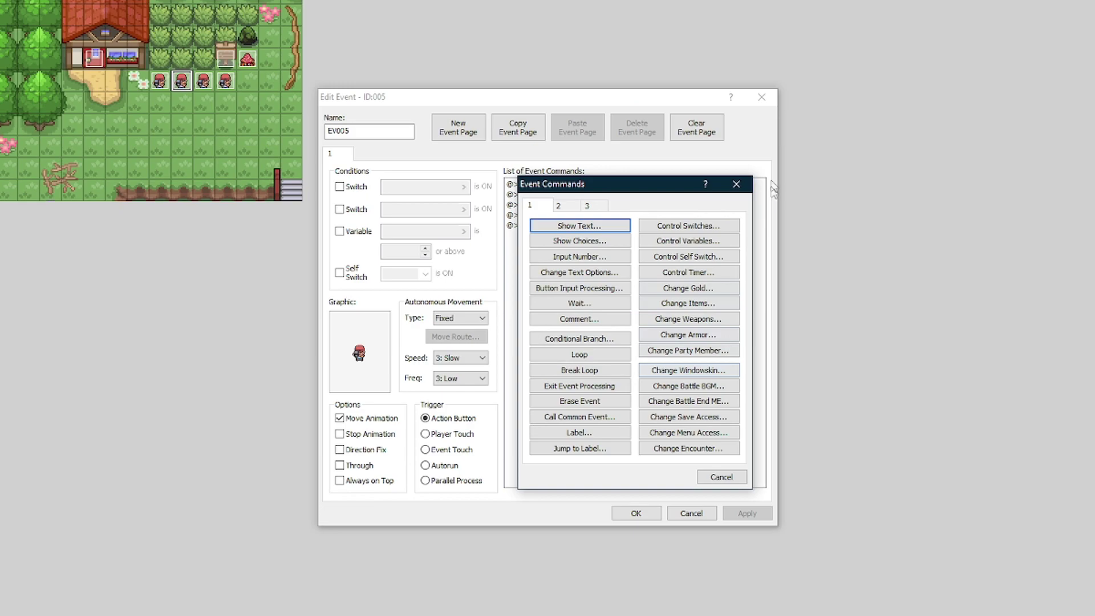
left_click(736, 183)
Examine the National and Pokédex switch commands and the variant scripts in event EV005 and the Kanto event EV006.
left_click(630, 184)
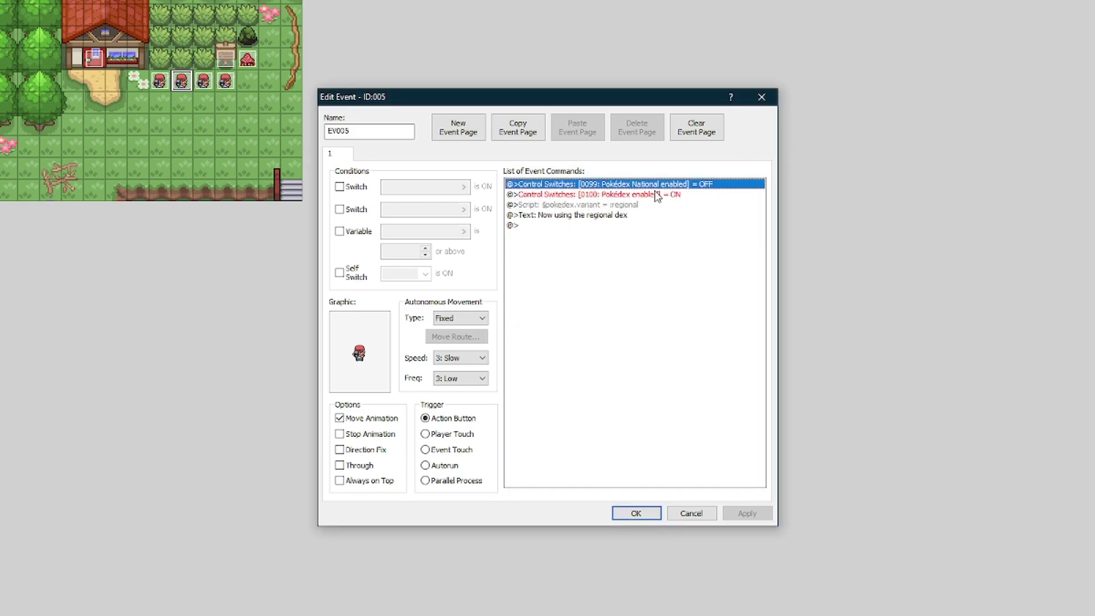
left_click(676, 196)
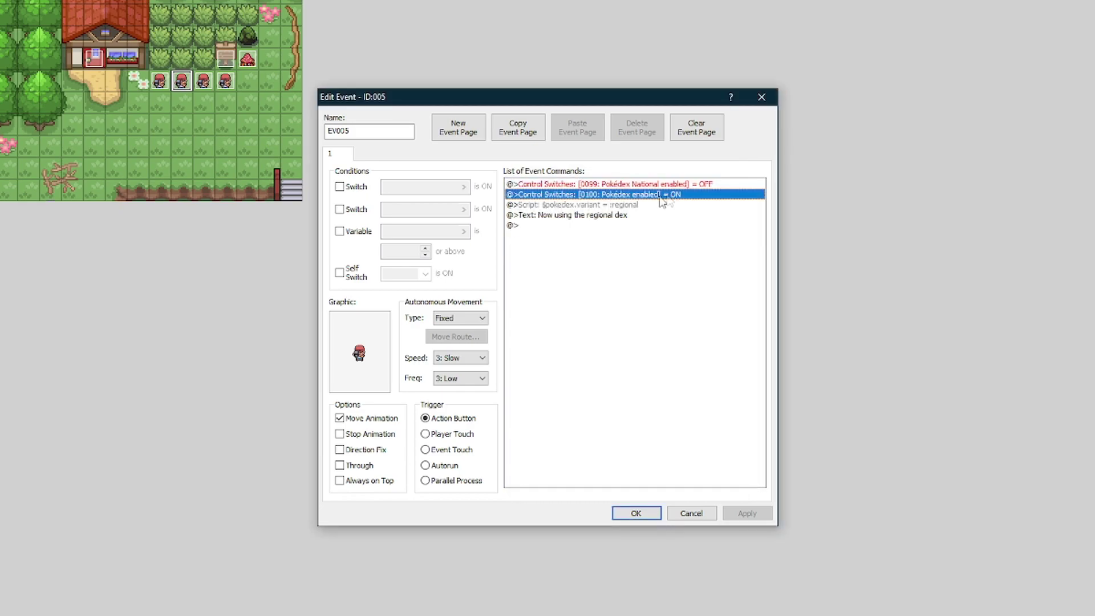
left_click(629, 207)
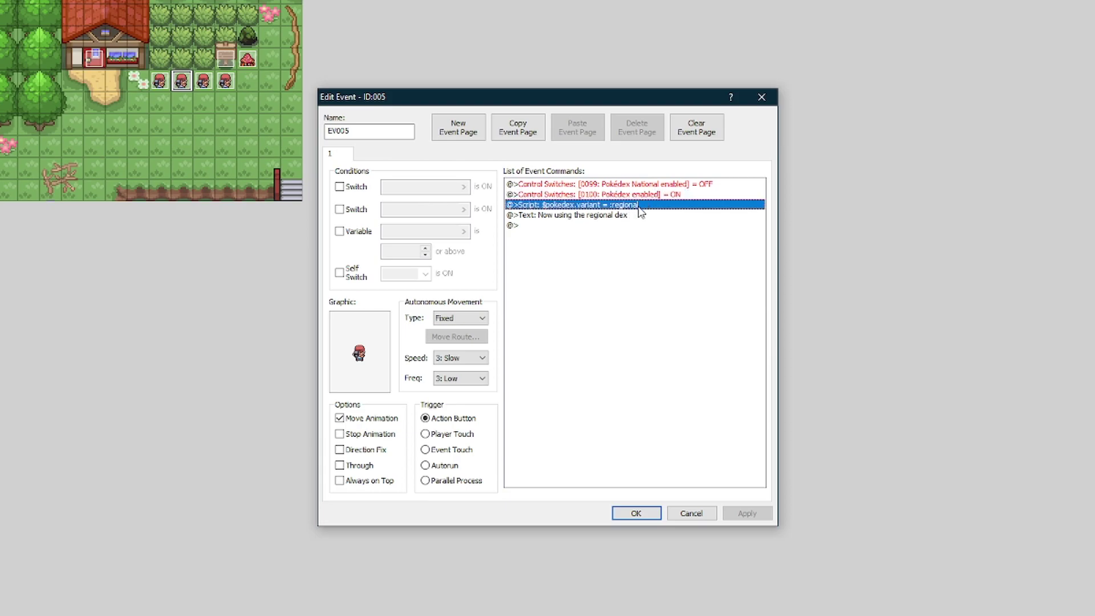
left_click(627, 195)
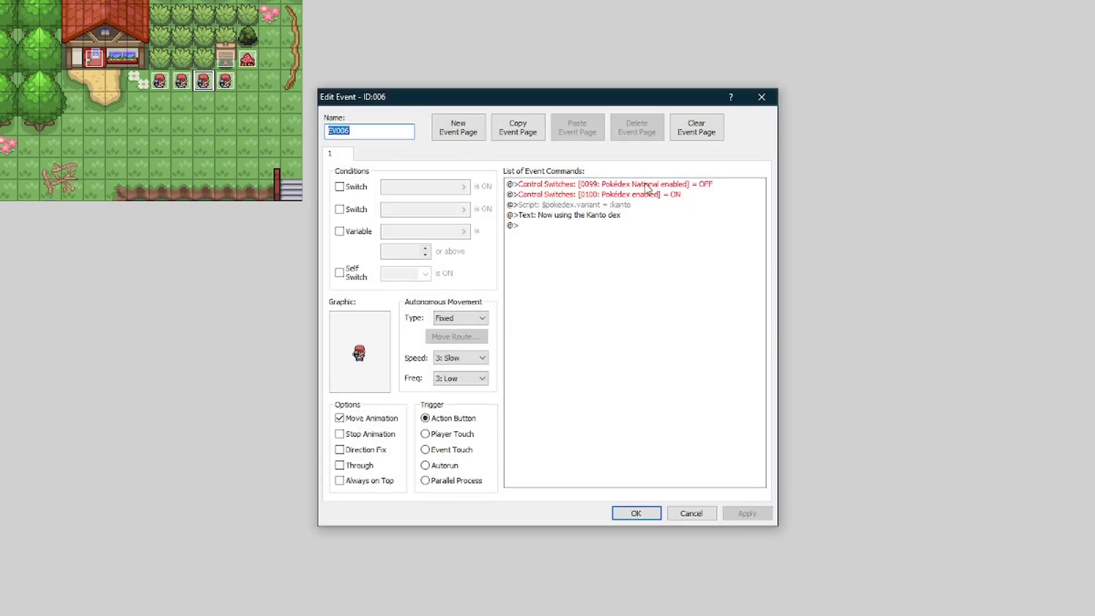
left_click(610, 194)
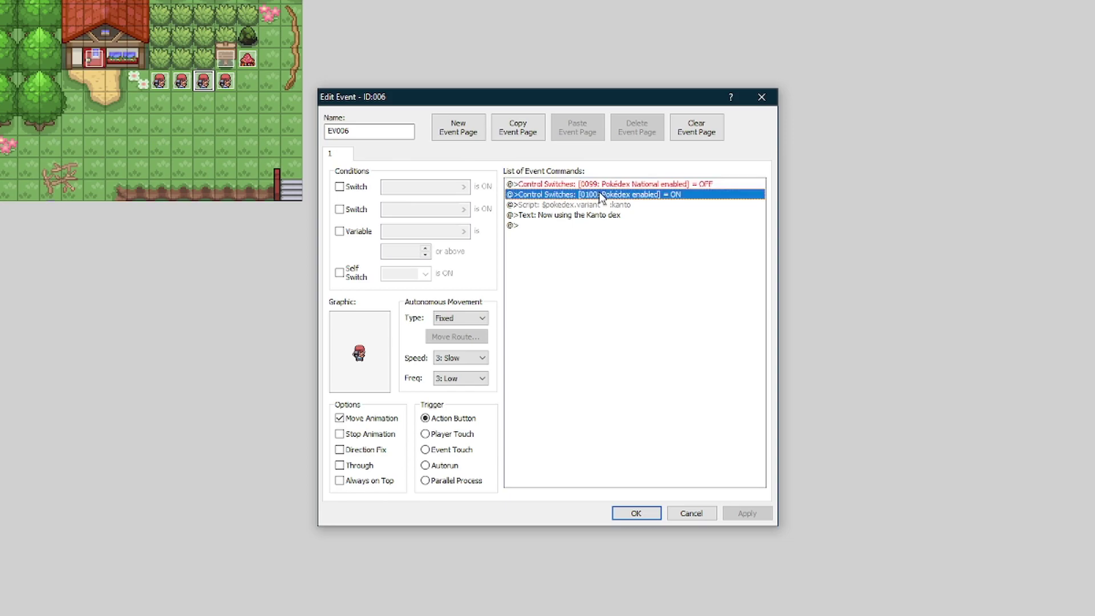
left_click(550, 205)
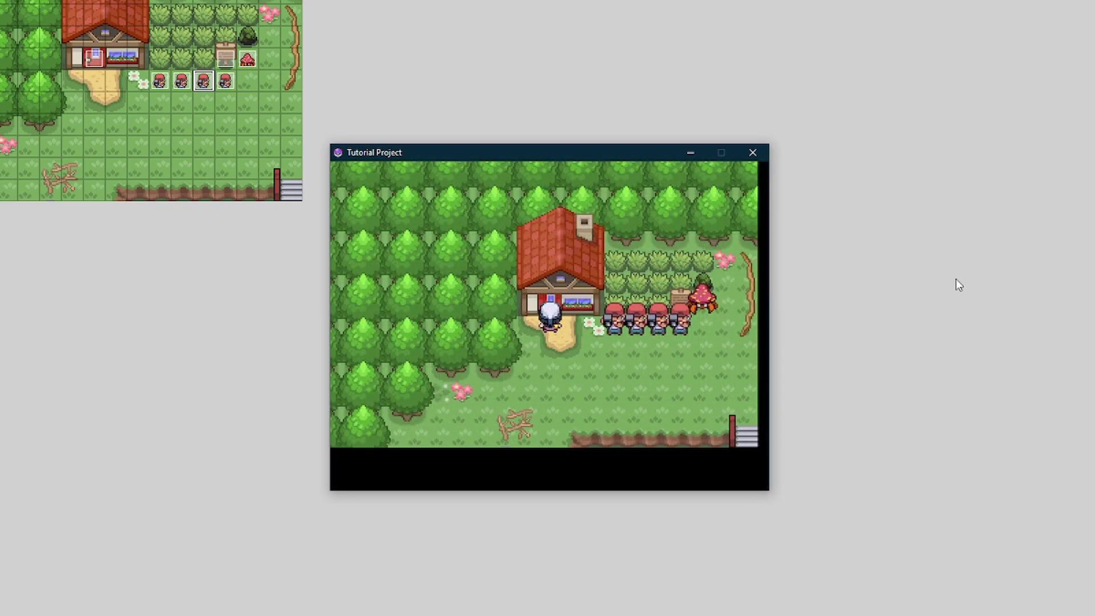
In the playtest, walk out from the house and check the in-game menu for a Pokédex entry, exiting the menu.
key("Return")
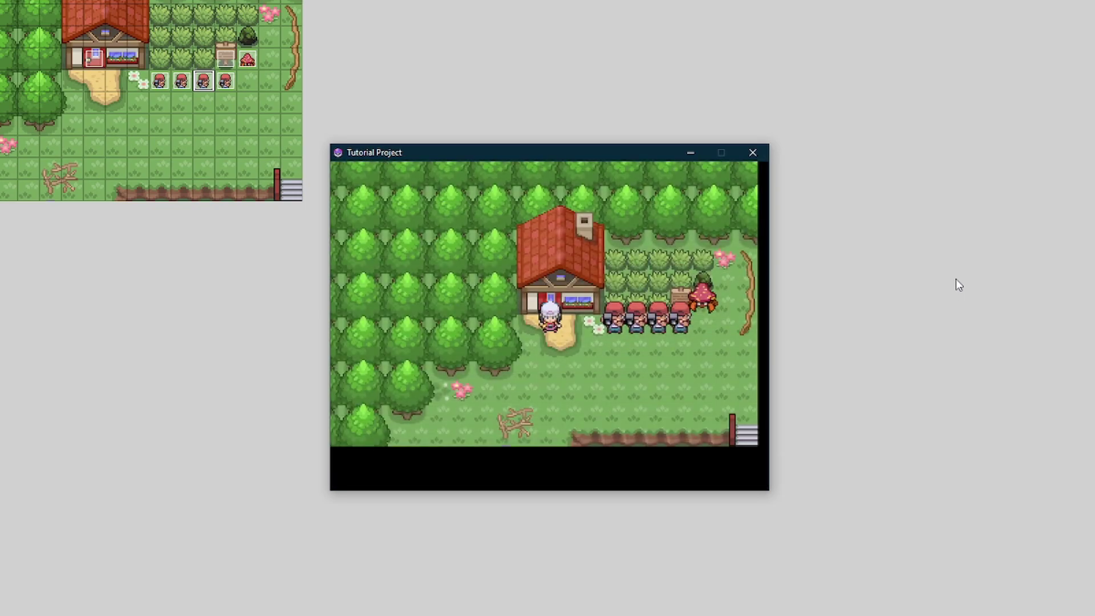
key("Down")
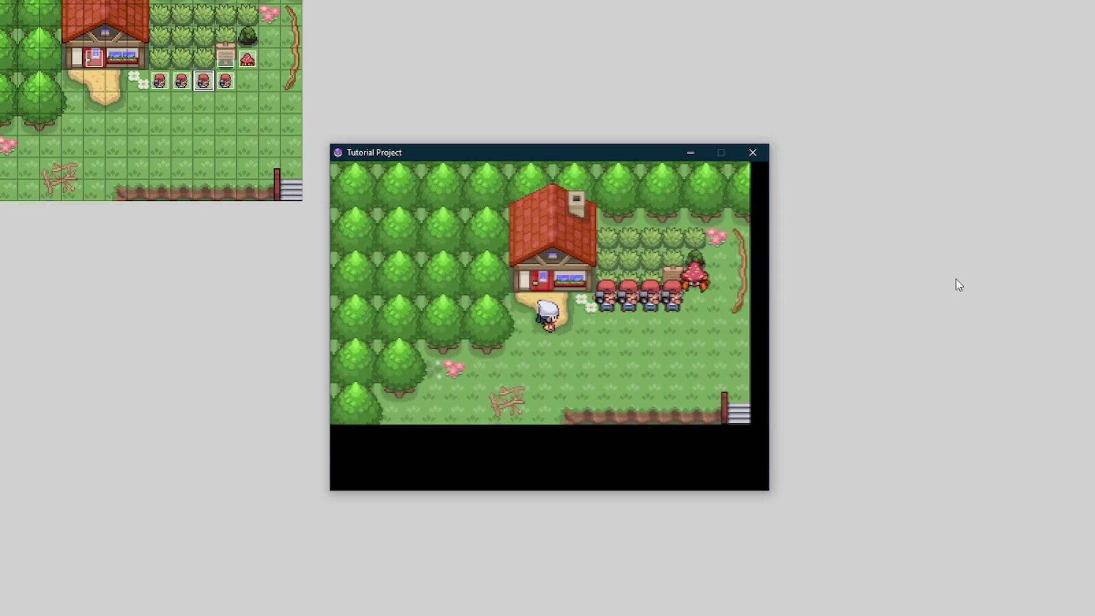
key("x")
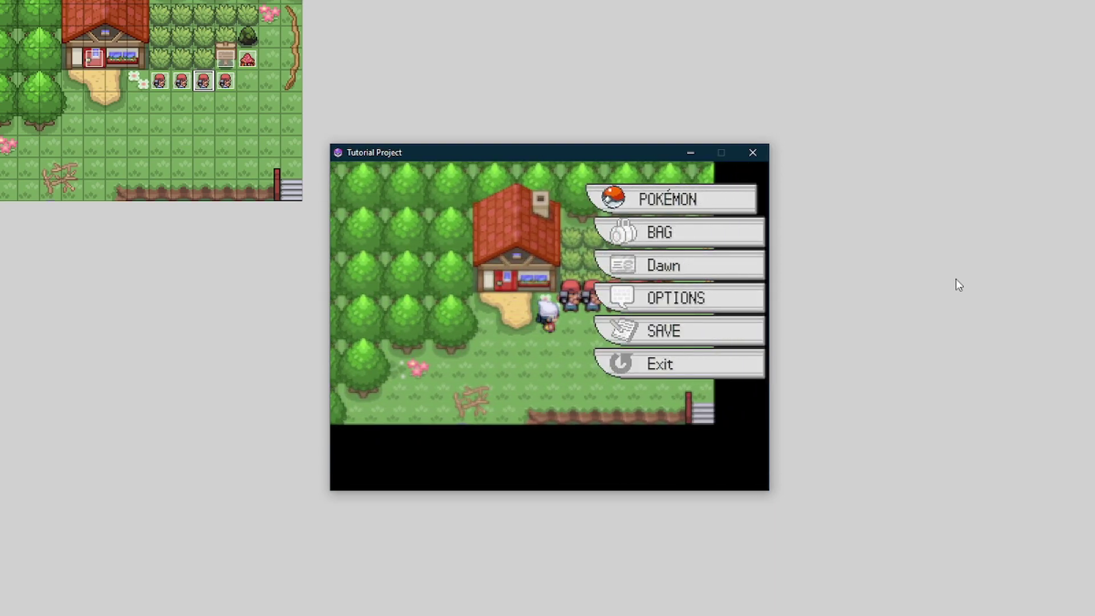
key("Down")
key("Down")
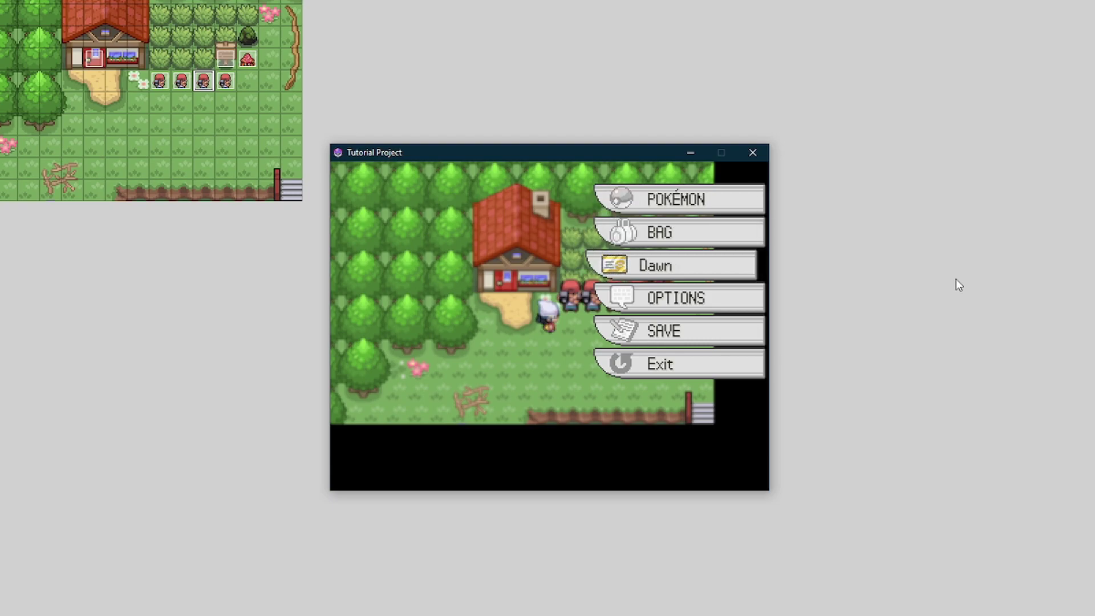
key("Down")
key("Down")
key("Down")
key("Return")
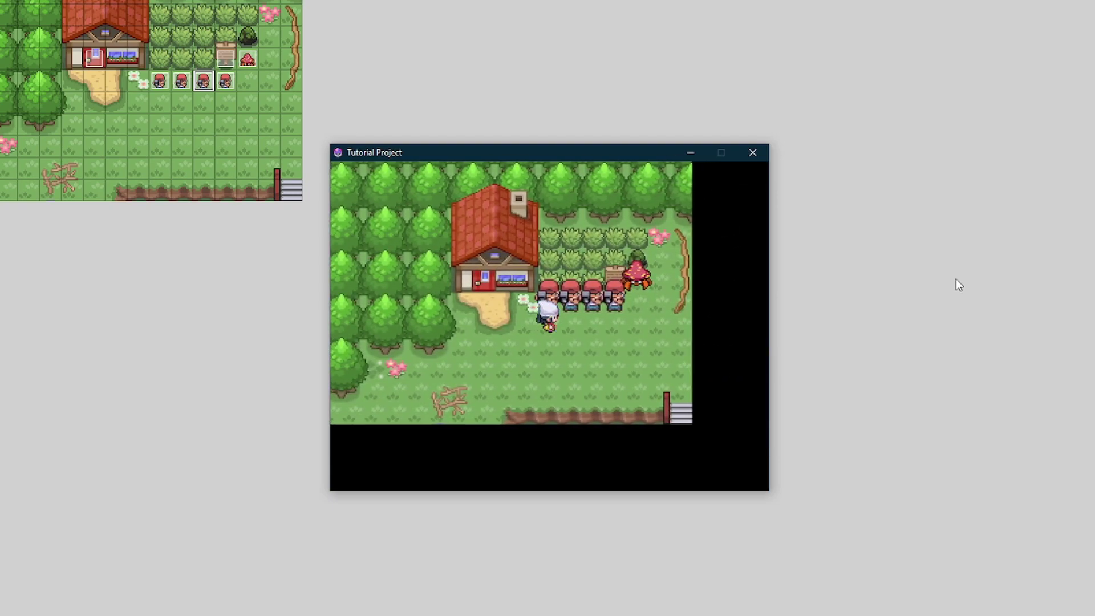
Talk to the first NPC to enable the National dex and check Clefairy's entry in the in-game Pokédex.
key("Up")
key("Return")
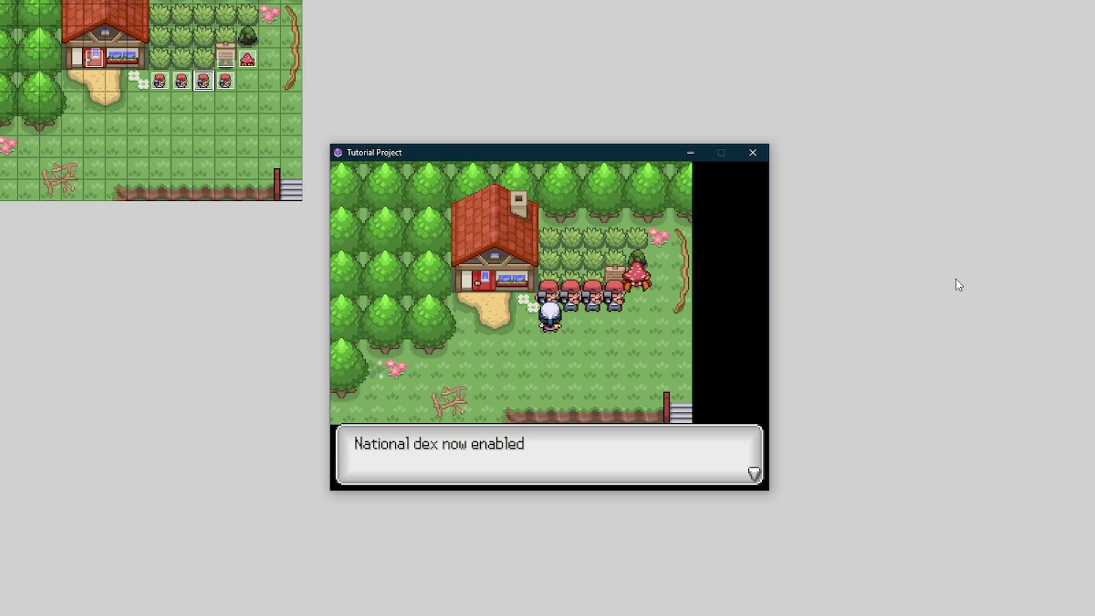
key("Return")
key("Down")
key("Escape")
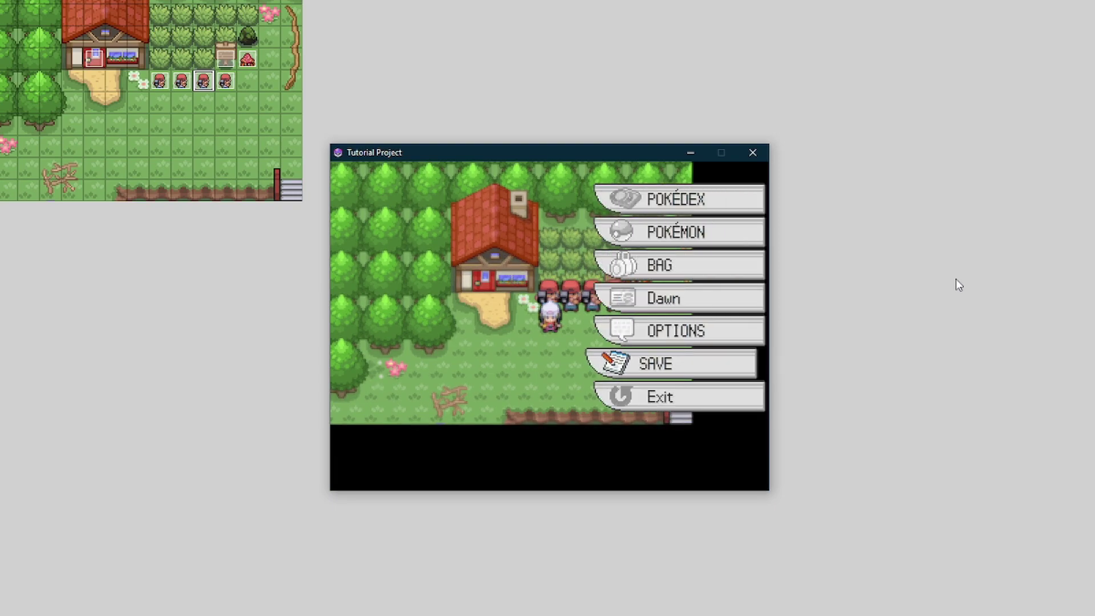
key("Down")
key("Down")
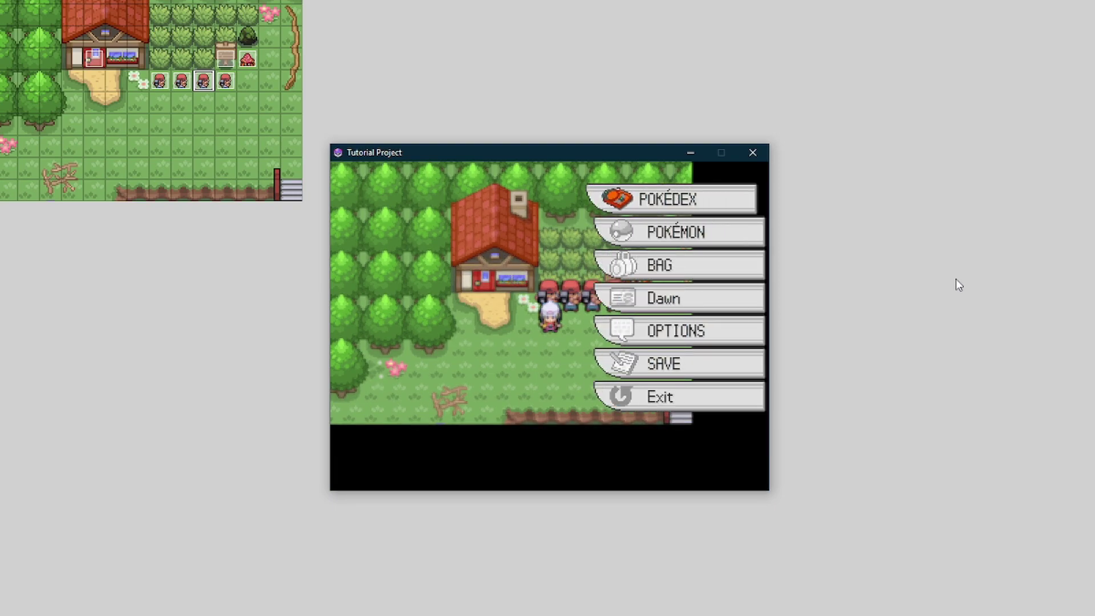
key("Return")
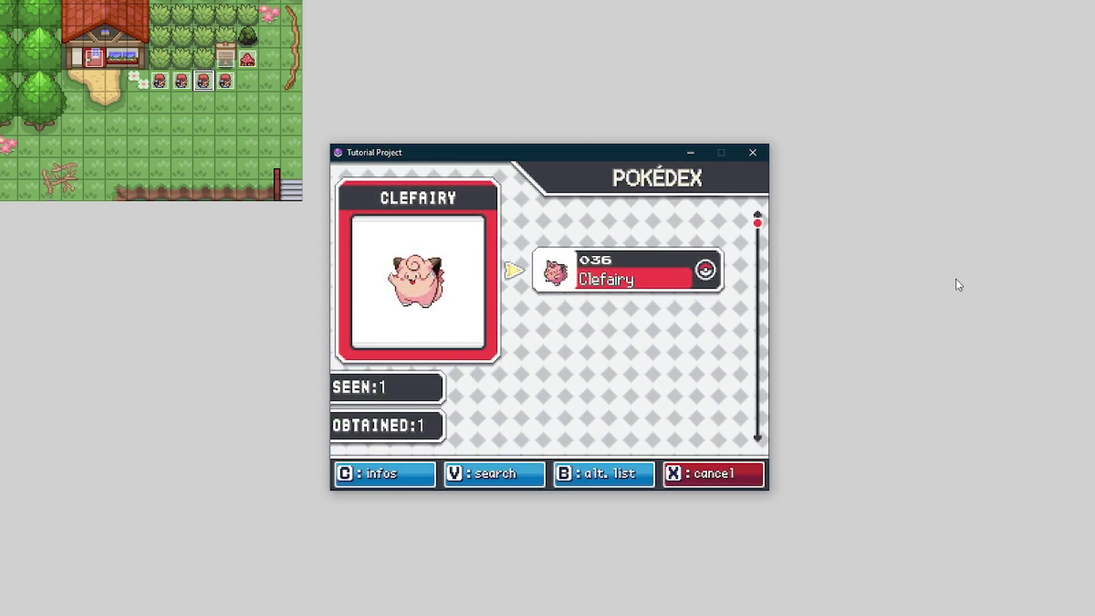
key("x")
key("x")
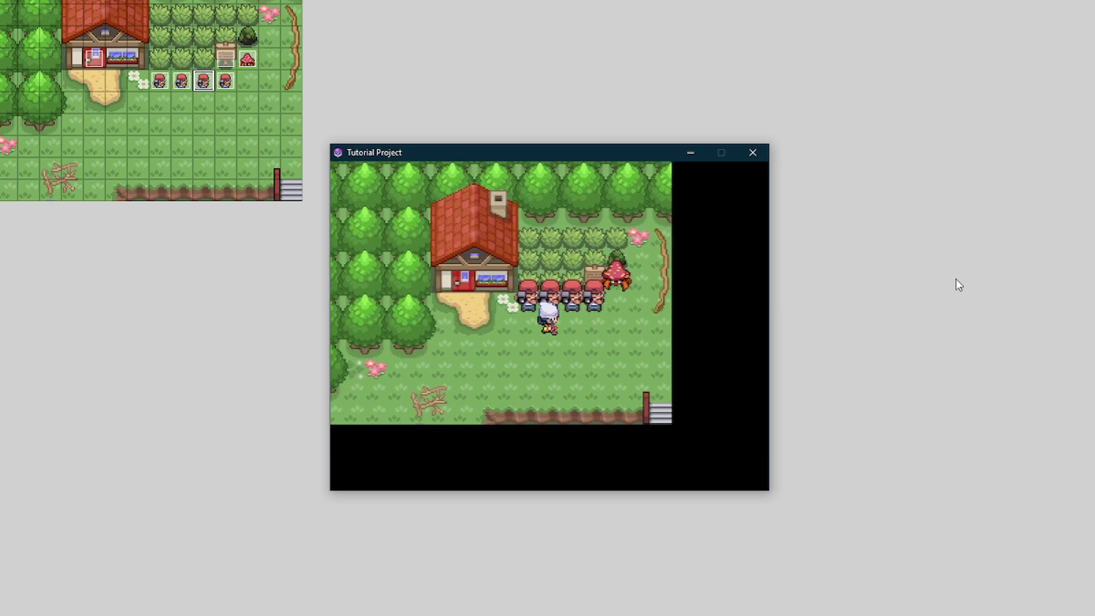
Talk to the second NPC to use the regional dex and check Clefairy's number in the in-game Pokédex.
key("Up")
key("Return")
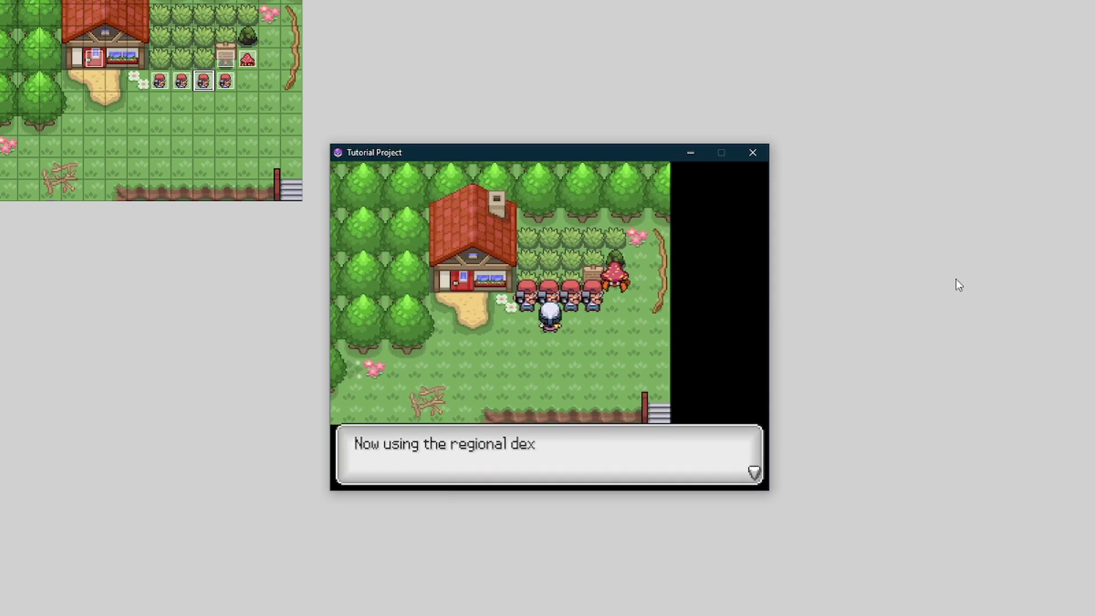
key("Return")
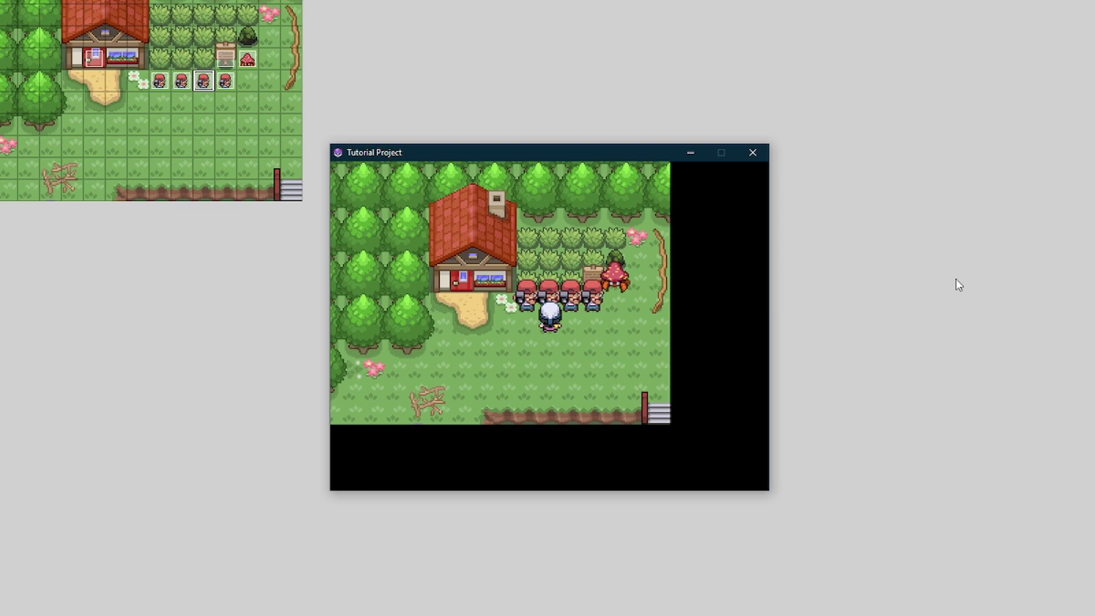
key("Escape")
key("Return")
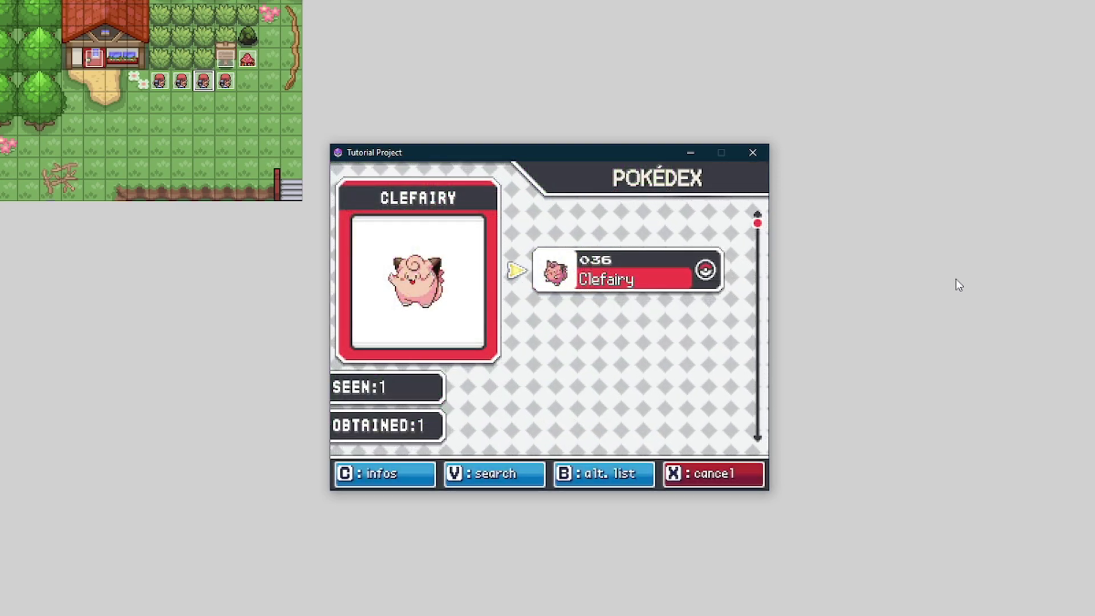
key("Escape")
key("Escape")
Talk to the third NPC to use the Kanto dex and compare Clefairy's in-game number with the Pokémon Studio list.
key("Right")
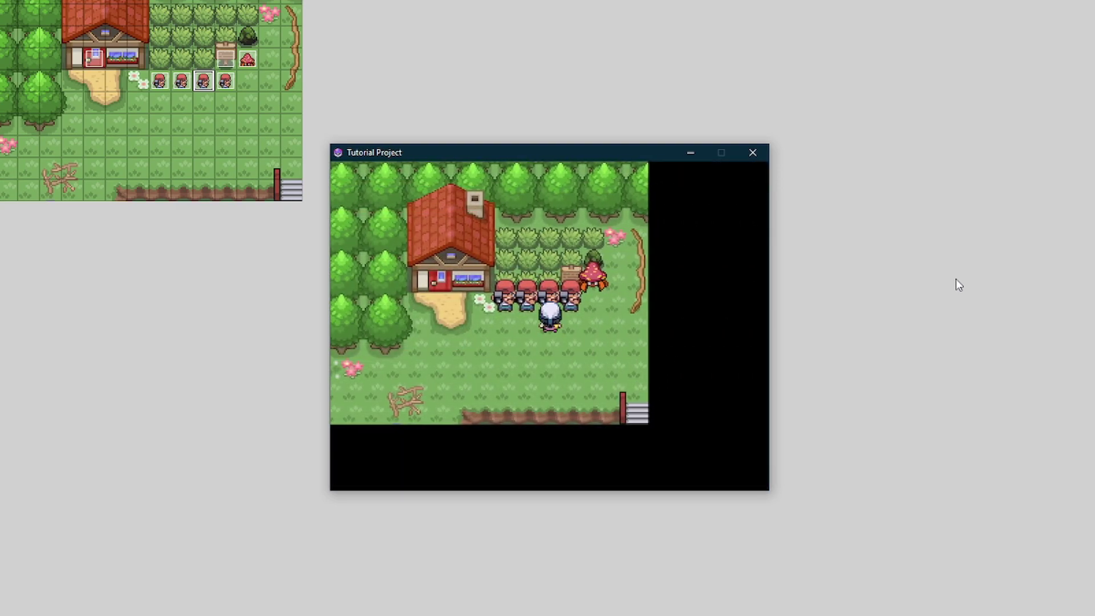
key("Return")
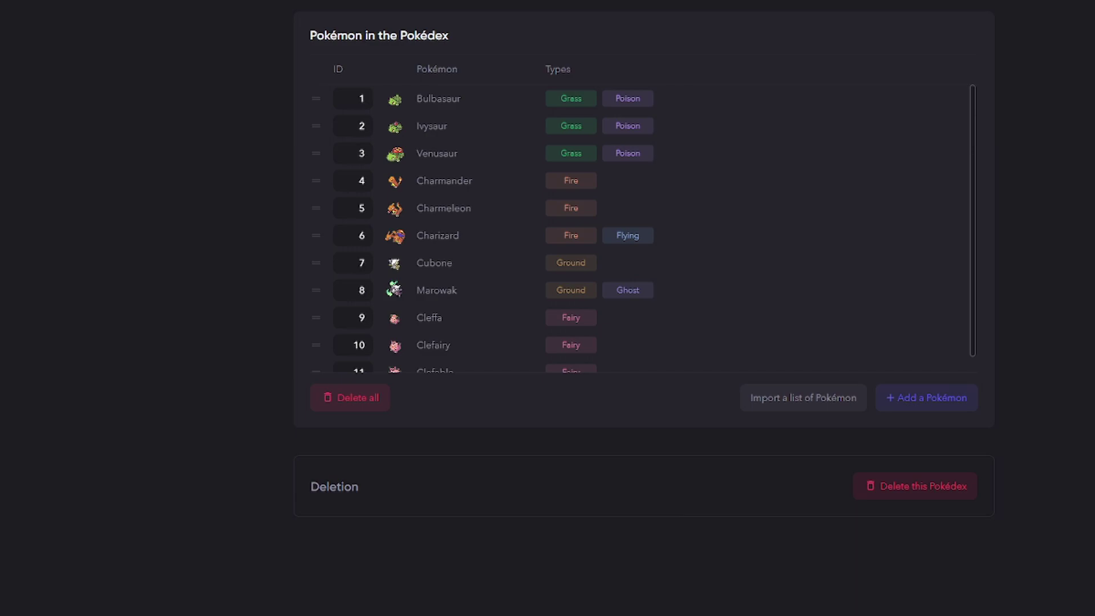
scroll(514, 188, "down", 1)
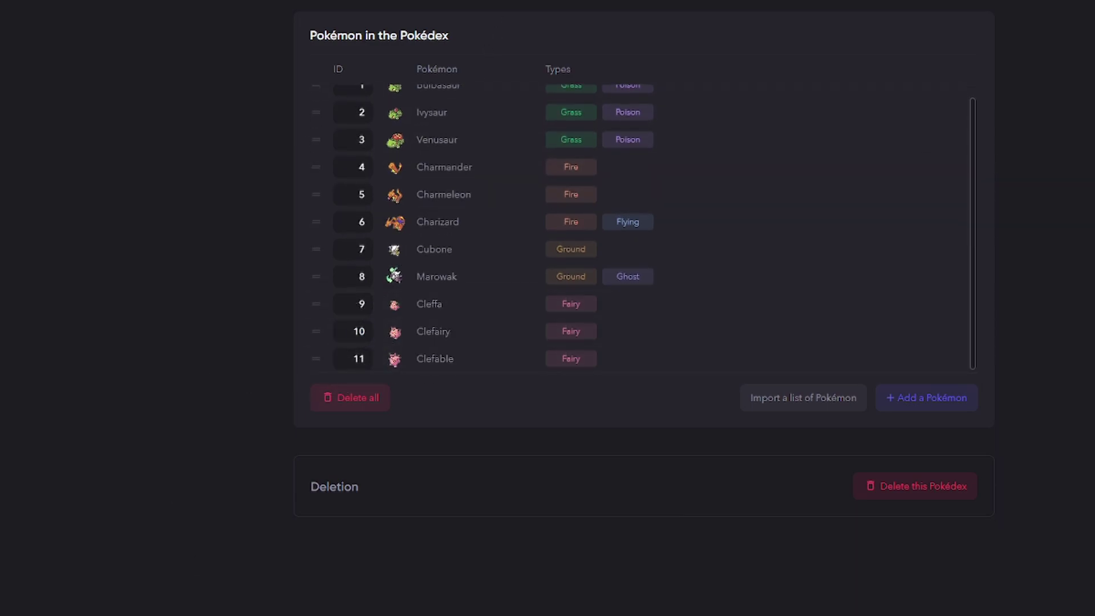
key("alt+Tab")
key("x")
key("c")
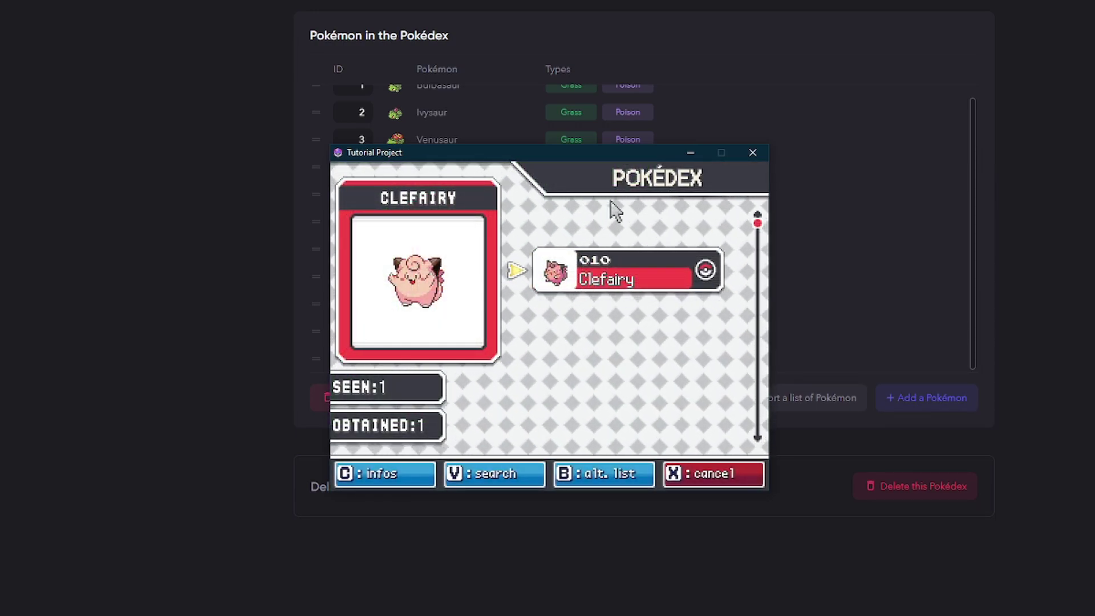
key("x")
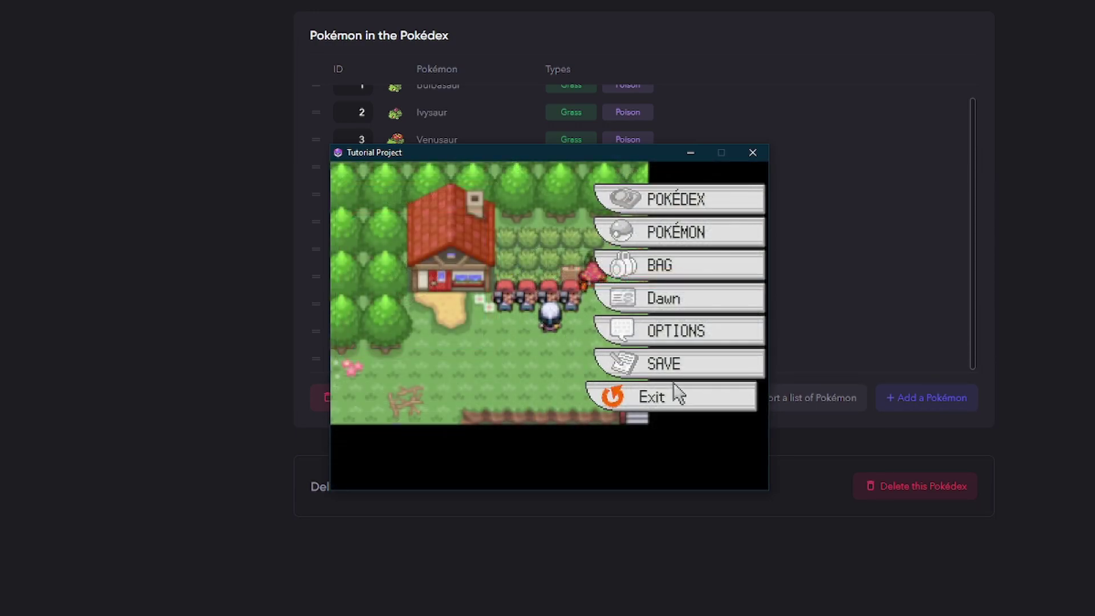
Talk to the fourth NPC to use the Johto dex and compare Clefairy's in-game number with the Johto list in Pokémon Studio.
key("x")
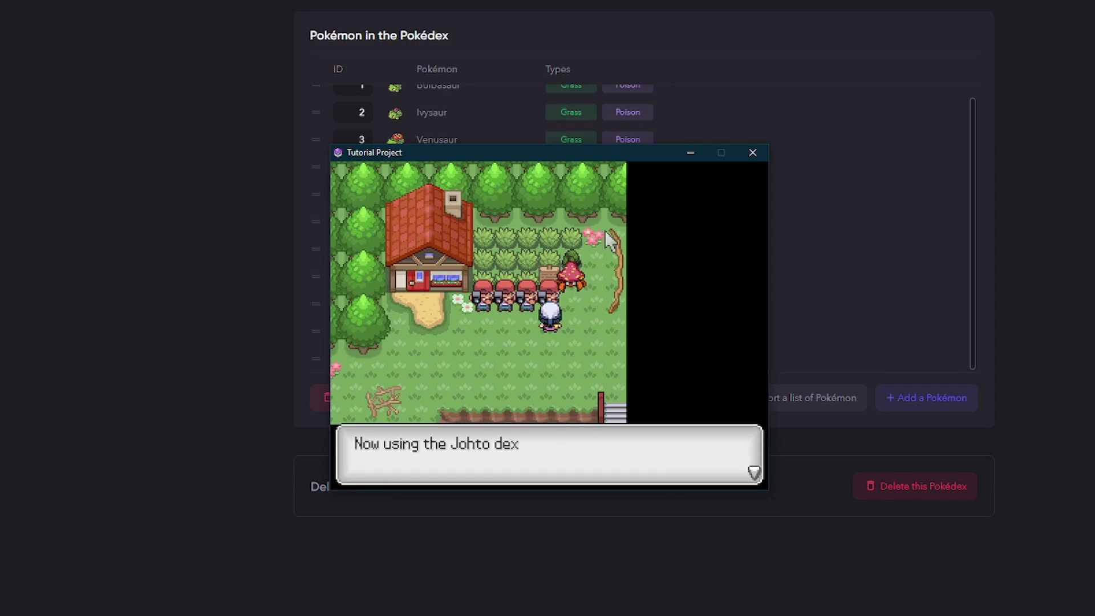
key("Return")
key("alt+F4")
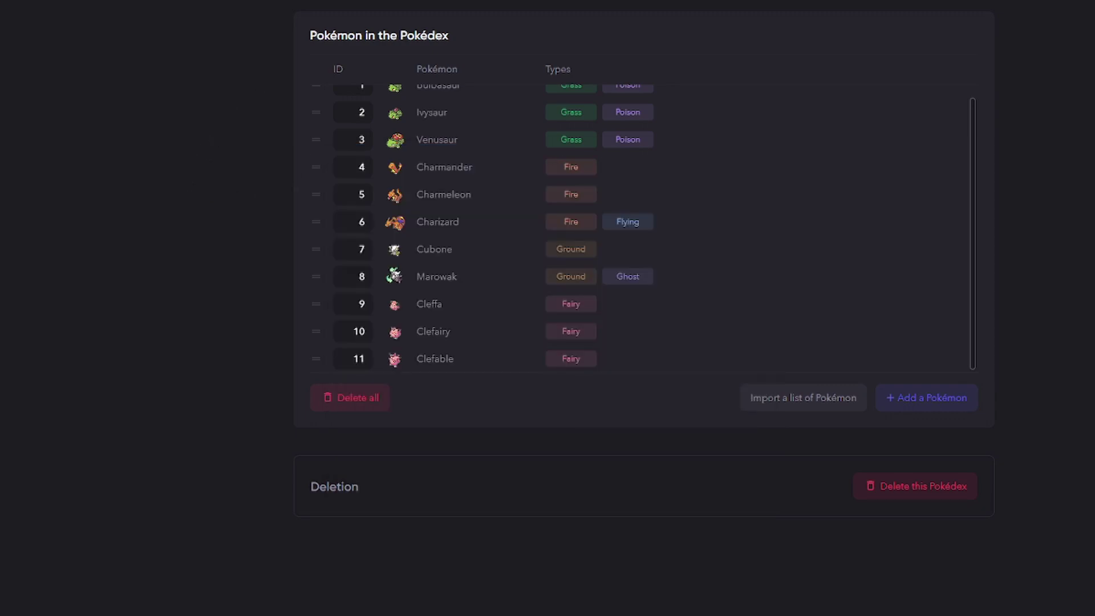
left_click(358, 345)
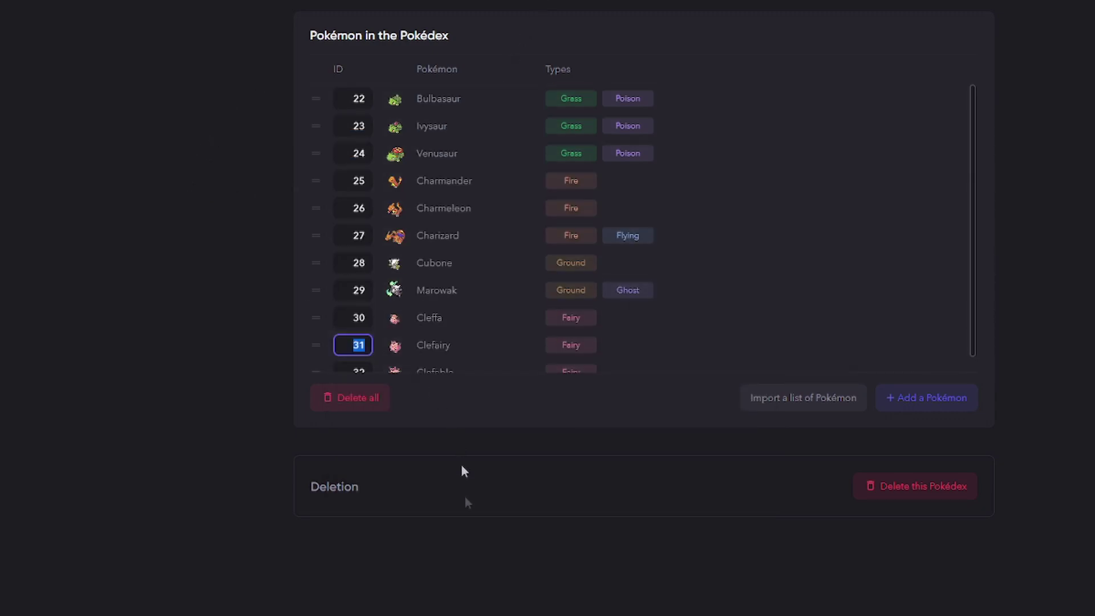
left_click(461, 466)
key("Escape")
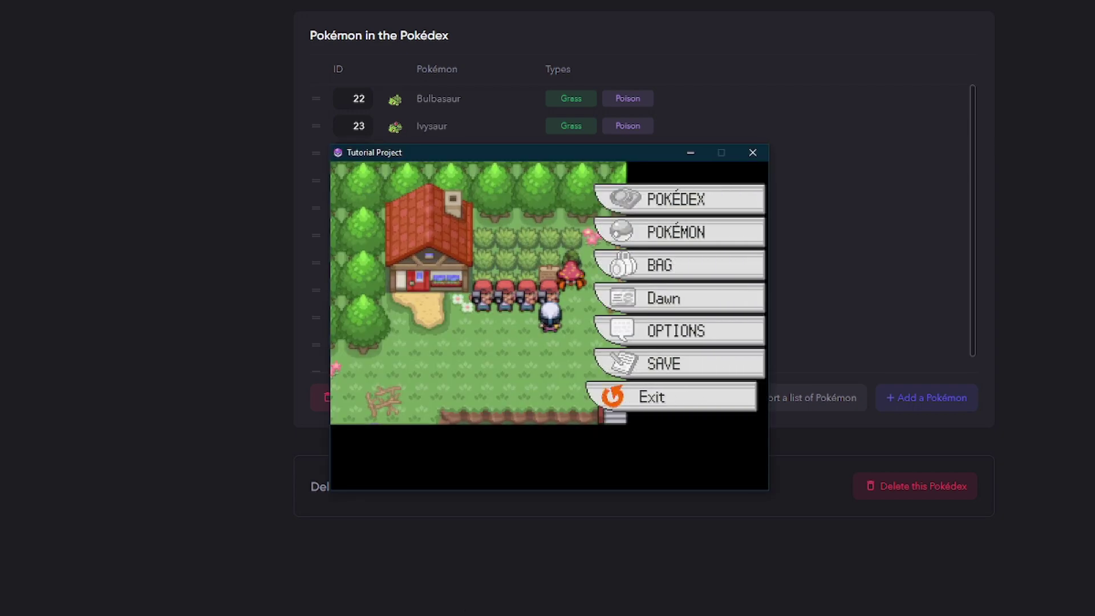
key("Return")
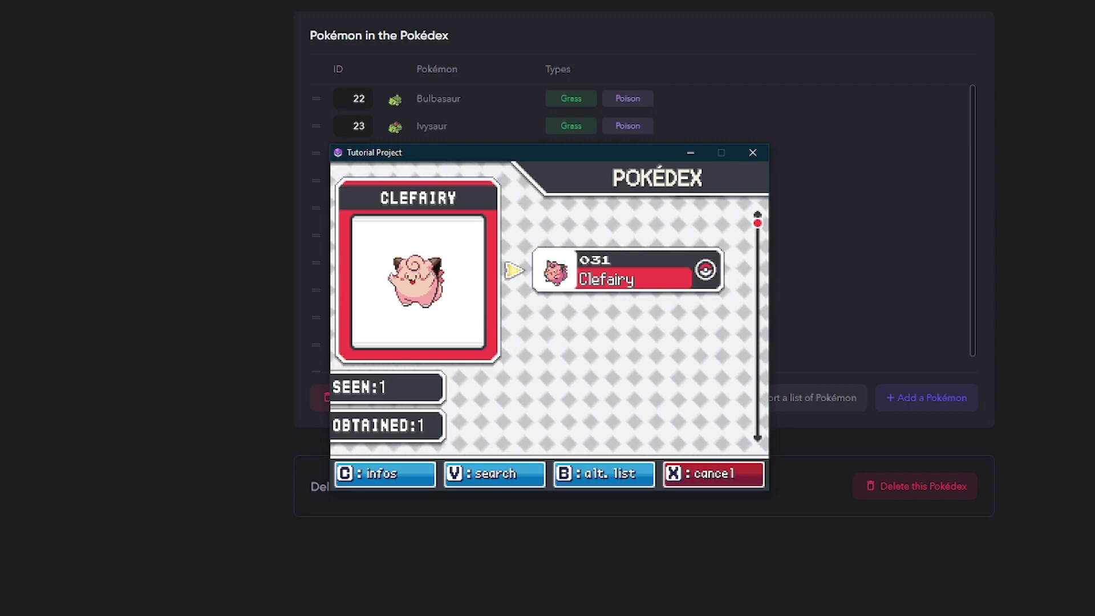
key("x")
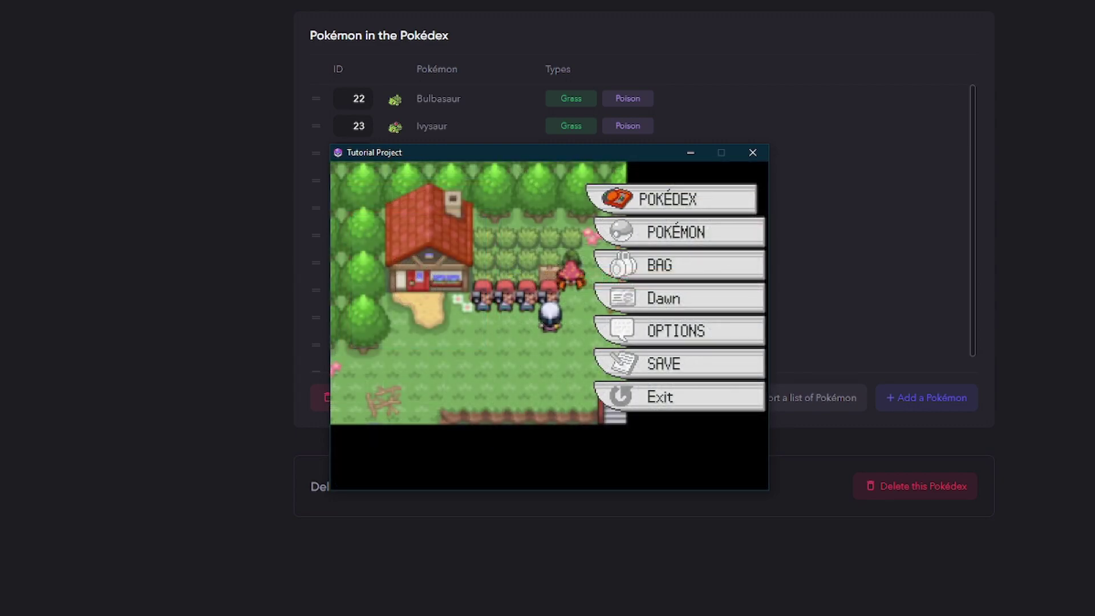
key("x")
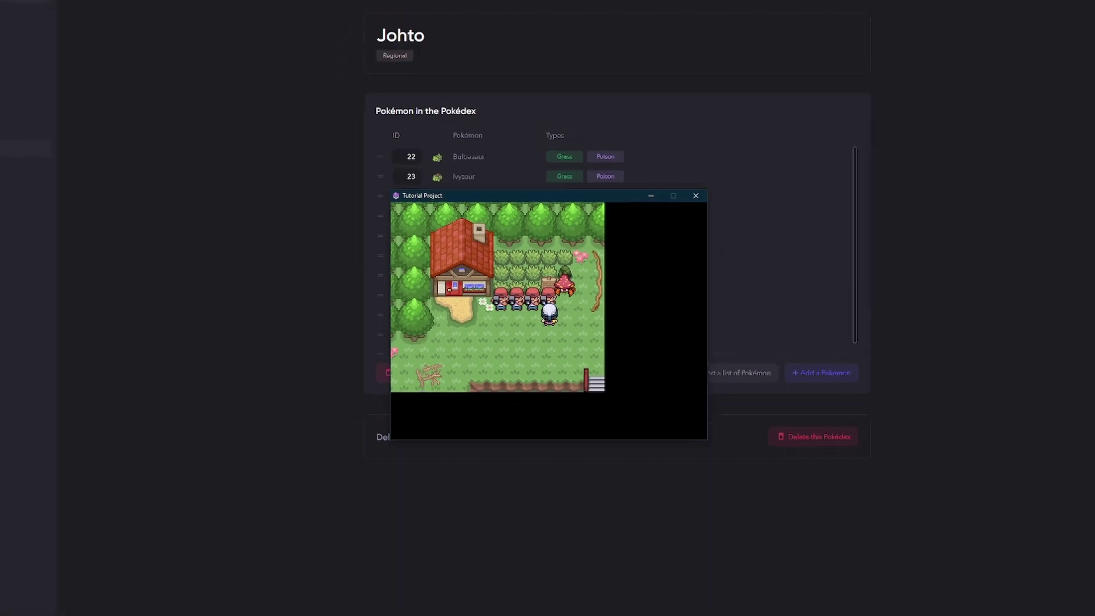
Return to Pokémon Studio, view the Zones data and open the wild Pokémon groups.
left_click(54, 169)
left_click(68, 155)
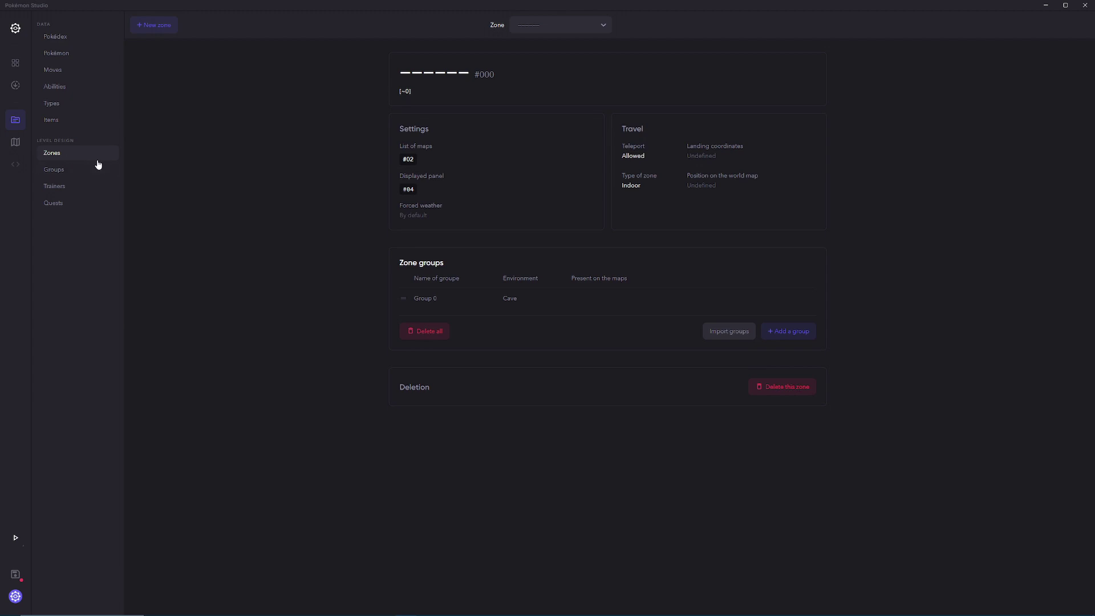
left_click(54, 171)
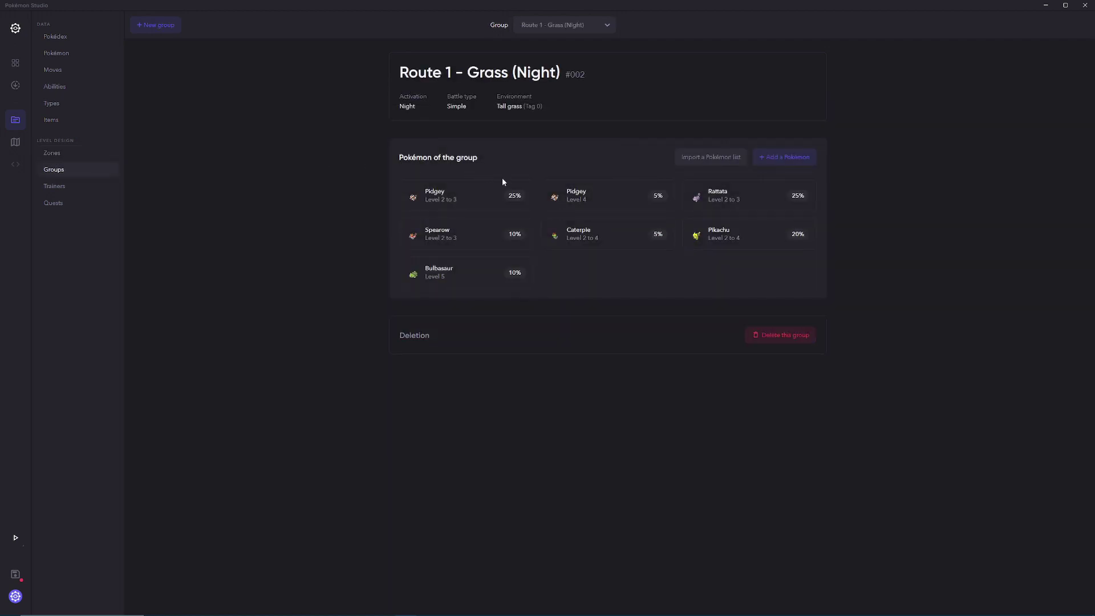